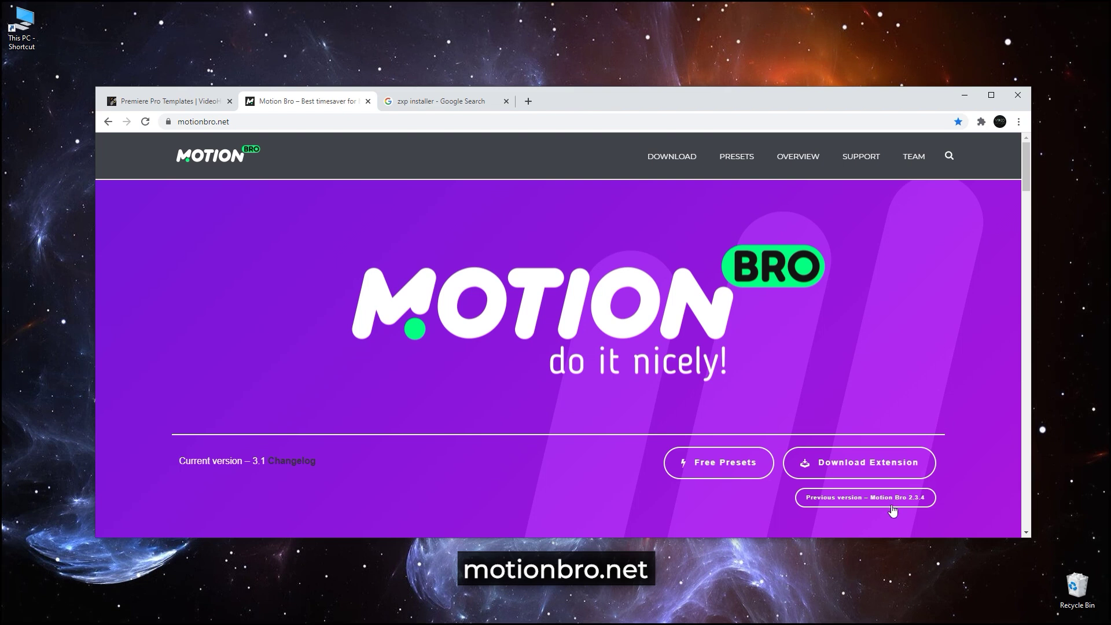
Download the Motion Bro extension zip and extract Motion Bro 3.1.zxp onto the desktop.
click(862, 462)
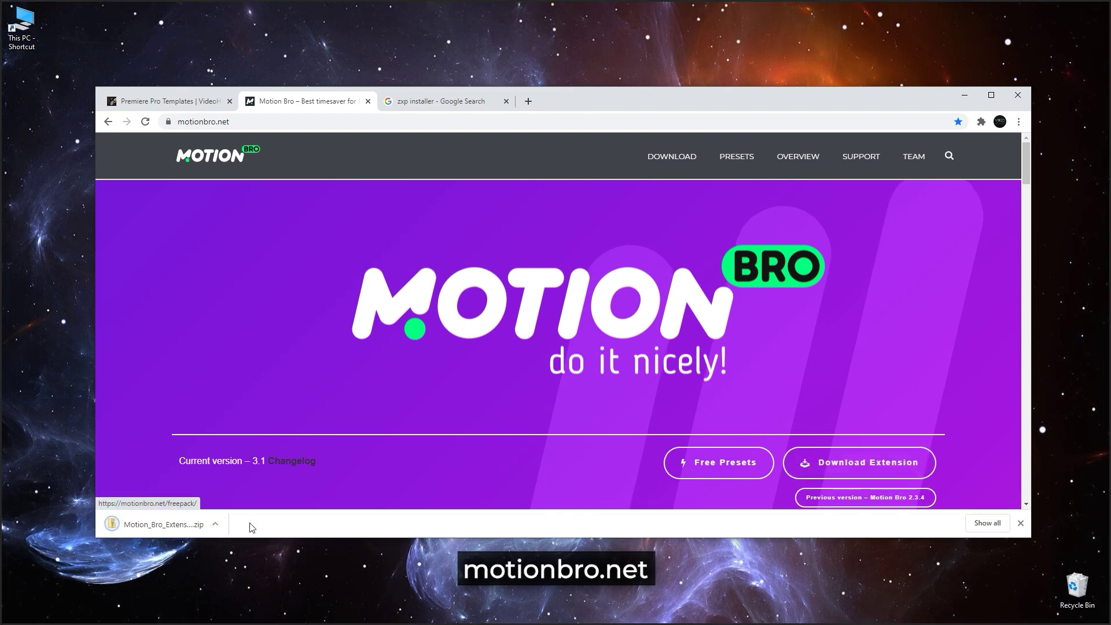
click(195, 529)
drag(489, 316, 30, 116)
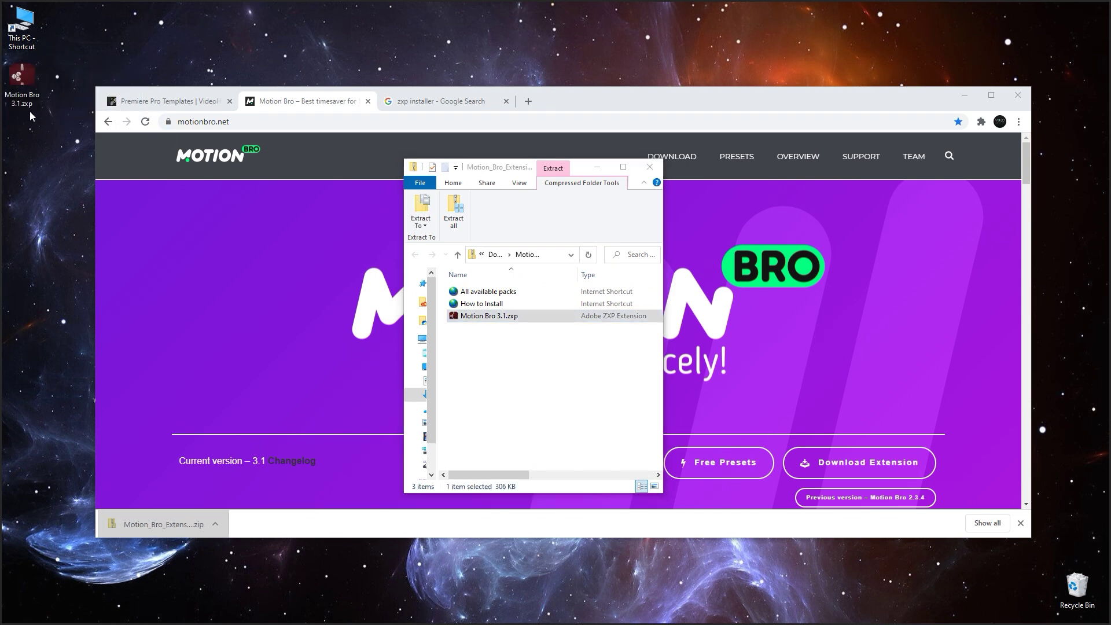
click(437, 107)
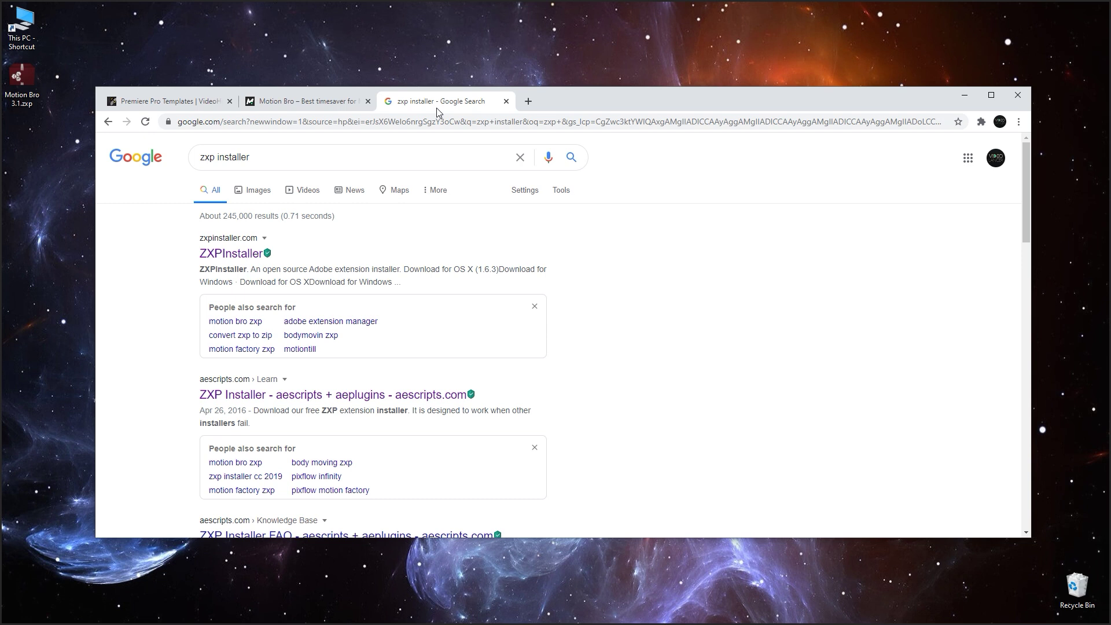
Download the Windows ZXP Installer from aescripts and install it, accepting the licence agreement.
click(379, 396)
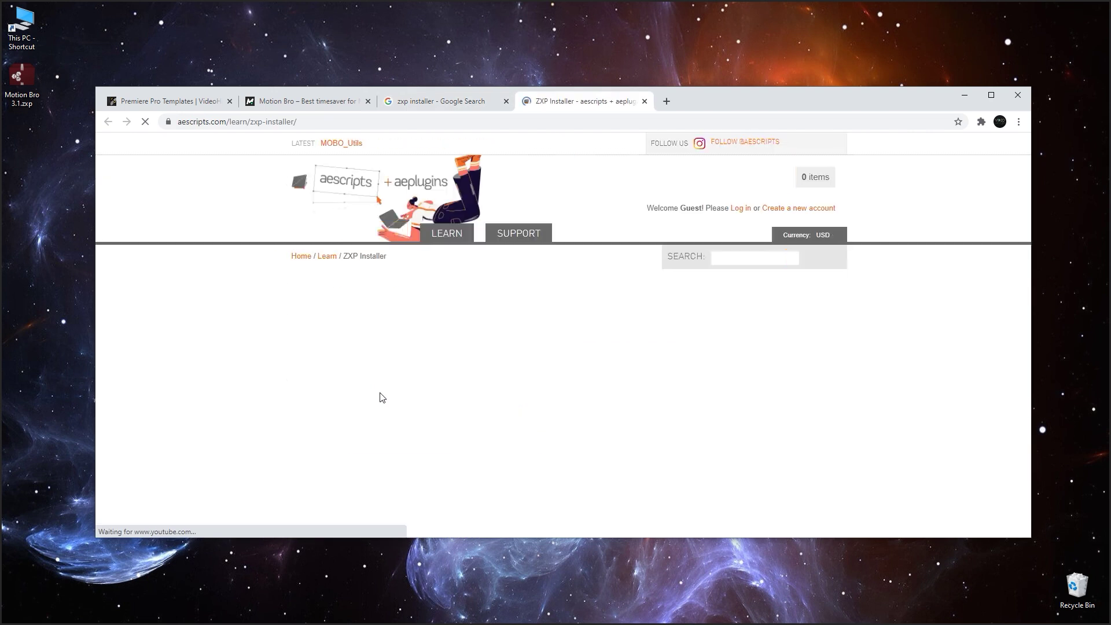
click(555, 442)
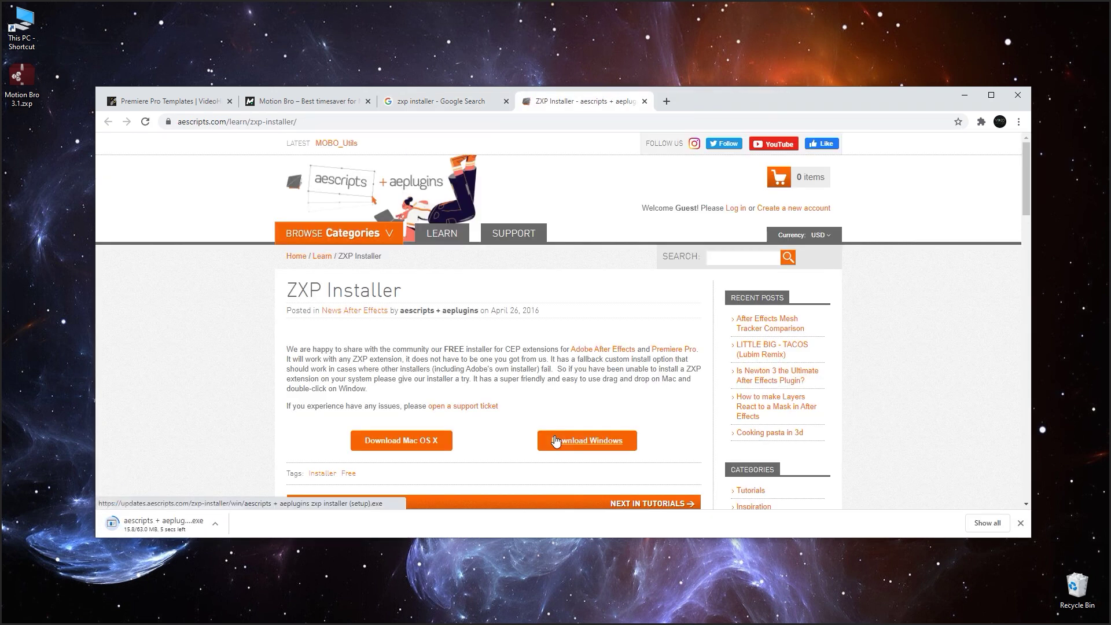
click(164, 521)
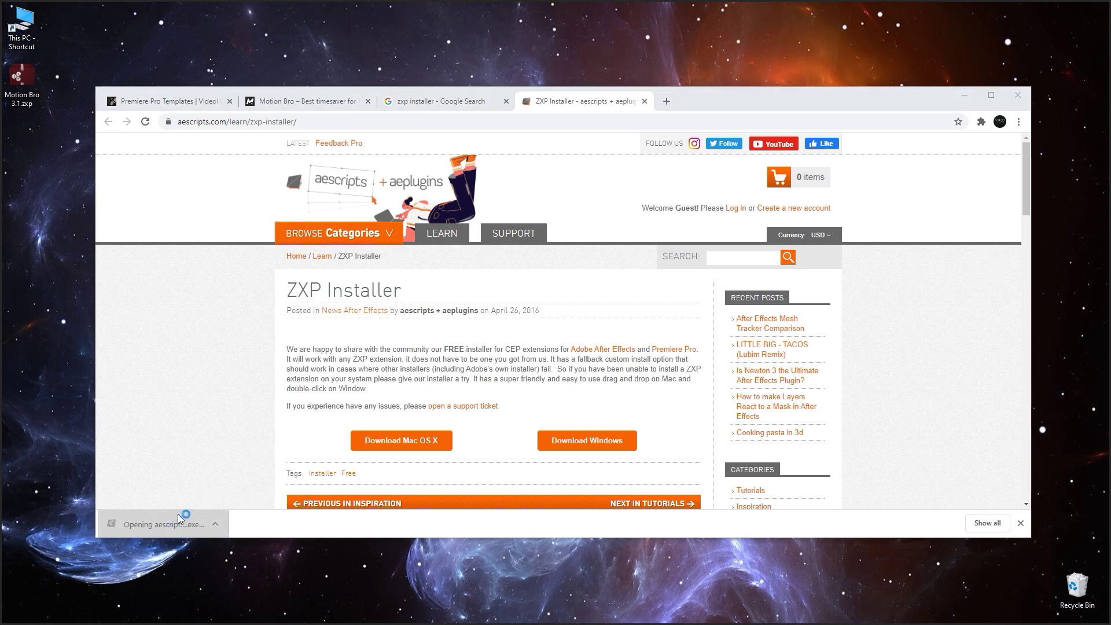
click(493, 324)
click(611, 382)
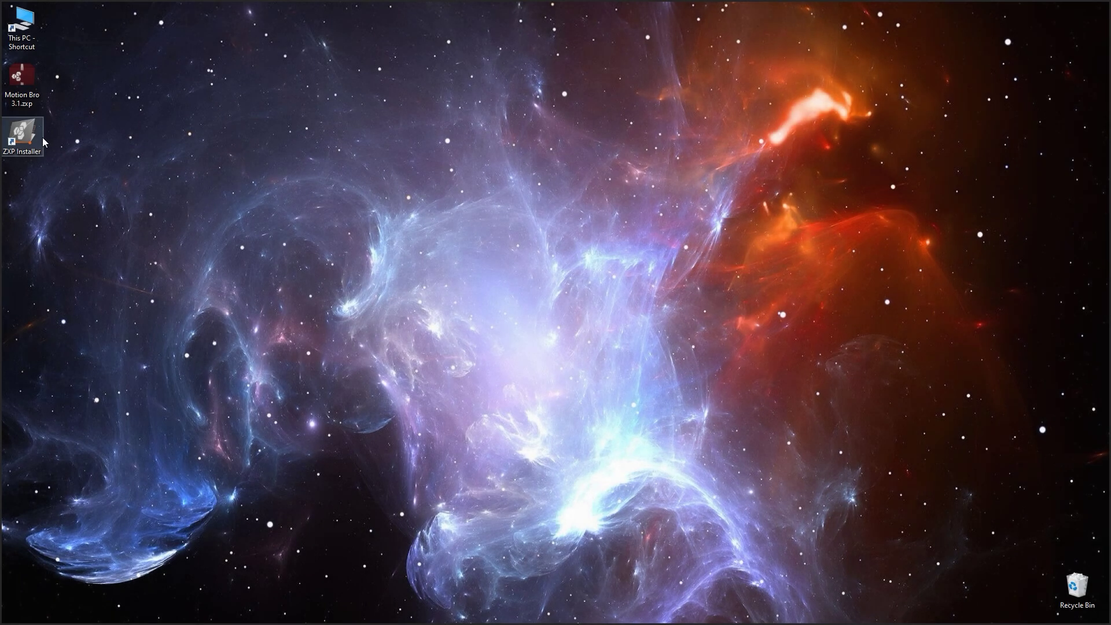
Launch ZXP Installer and install Motion Bro 3.1.zxp through it.
double_click(43, 137)
drag(22, 79, 519, 294)
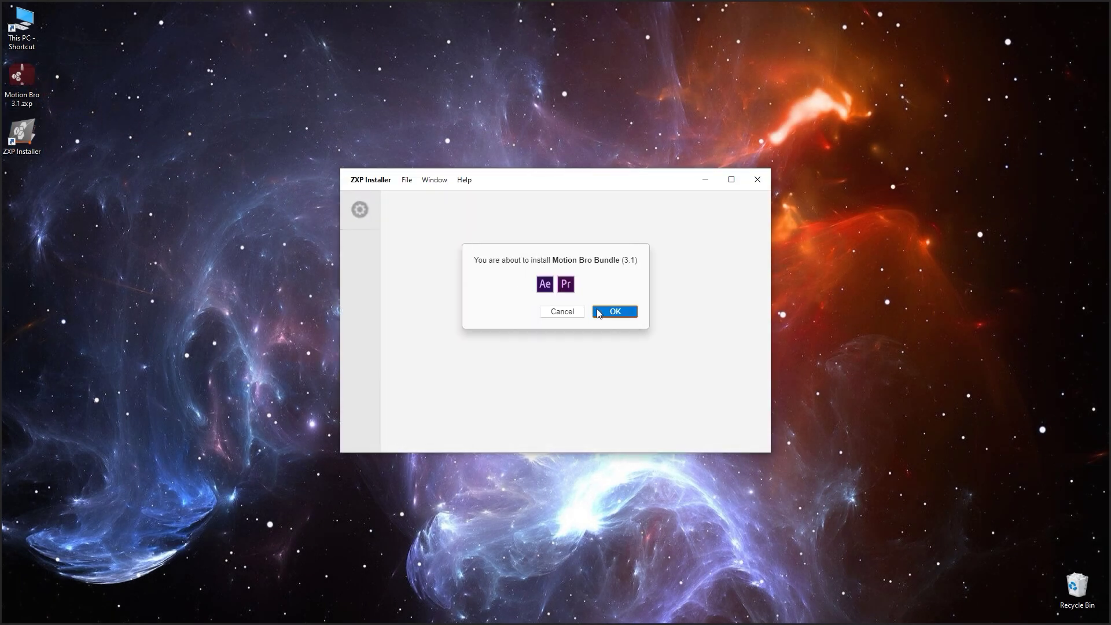
click(599, 313)
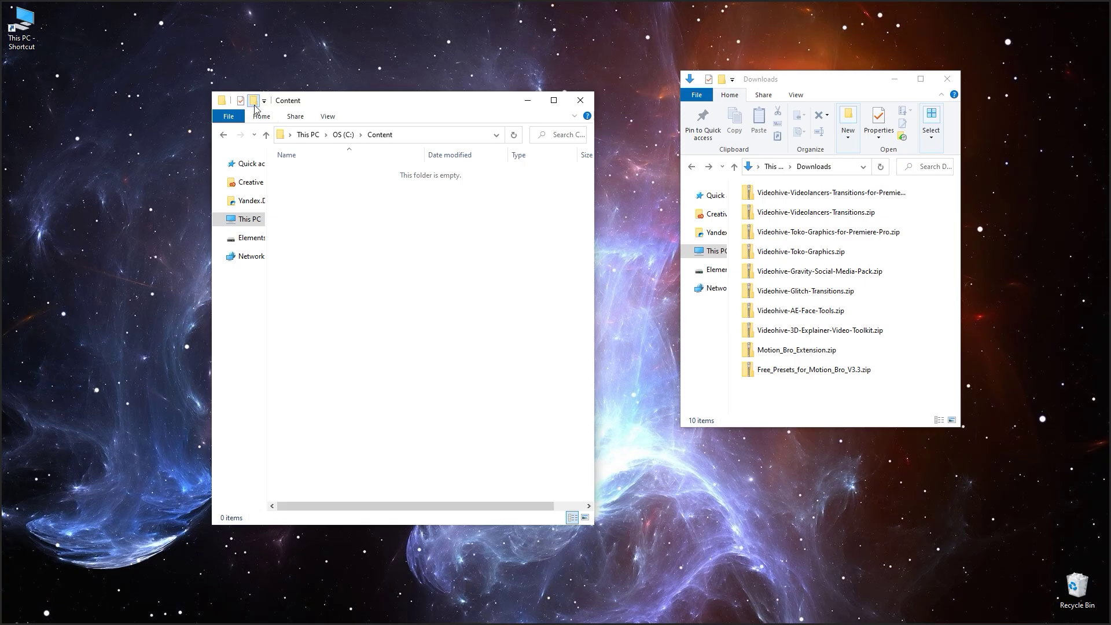
Create and open a 'Motion Bro Packages' folder inside Content.
click(254, 102)
text(Motion Bro Packages)
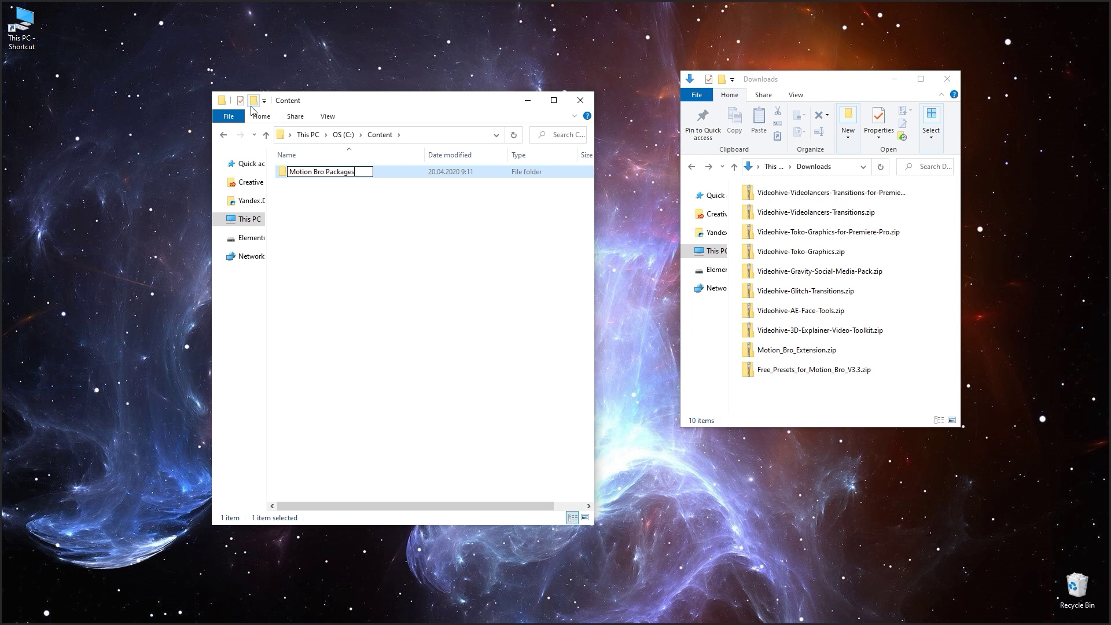
key(Return)
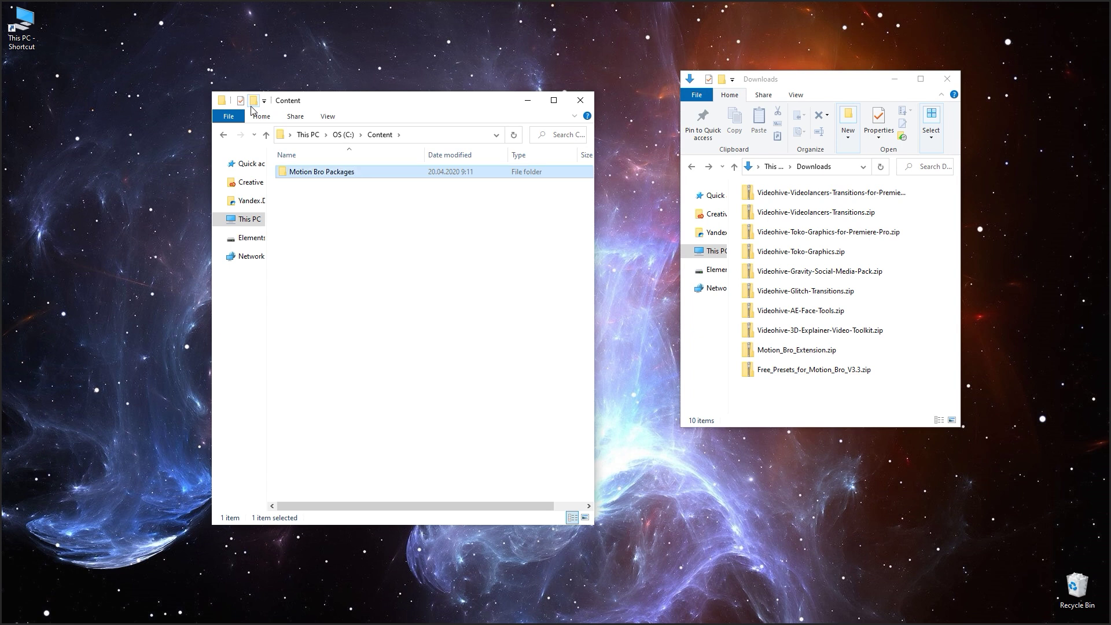
double_click(300, 172)
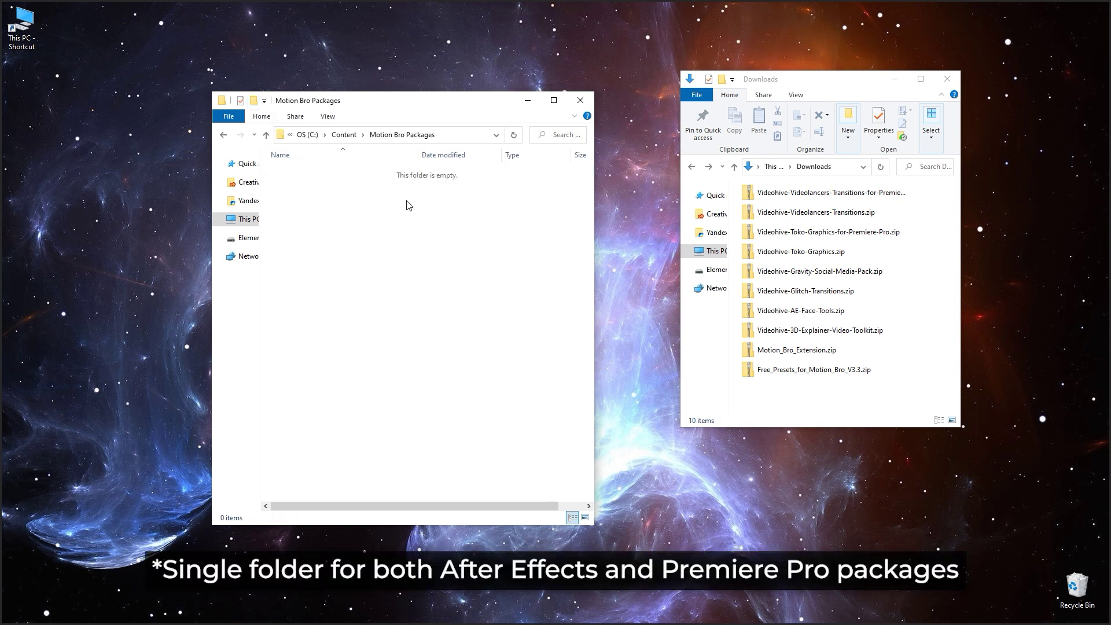
Extract Videolancer's Transitions, AE-Face-Tools and Gravity - Social Media Pack into Motion Bro Packages.
double_click(764, 212)
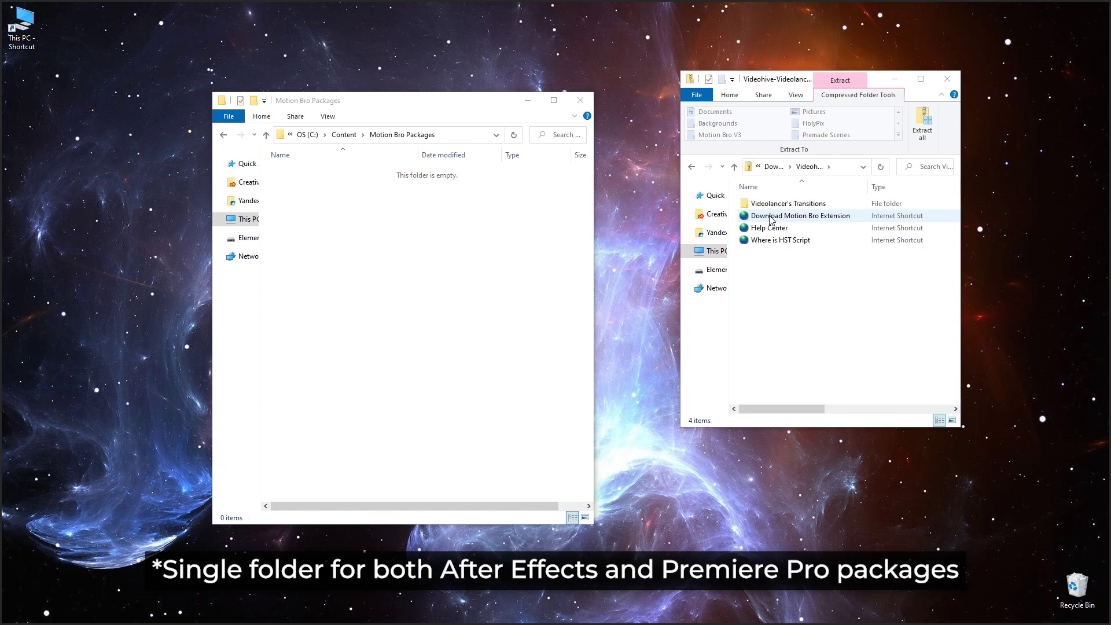
click(762, 207)
drag(763, 209, 387, 248)
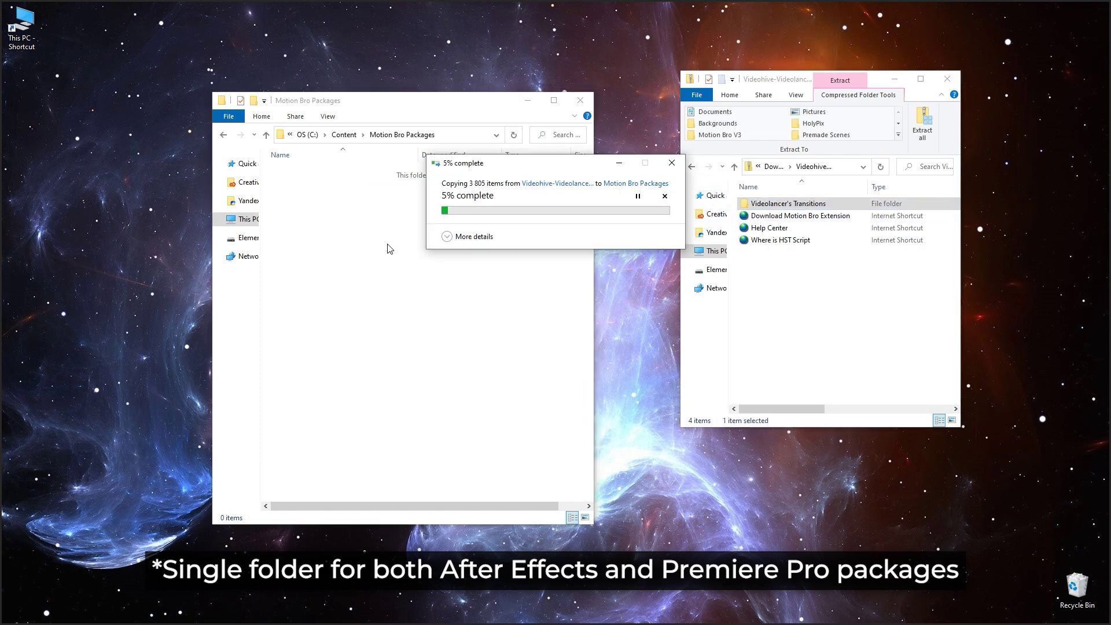
click(691, 167)
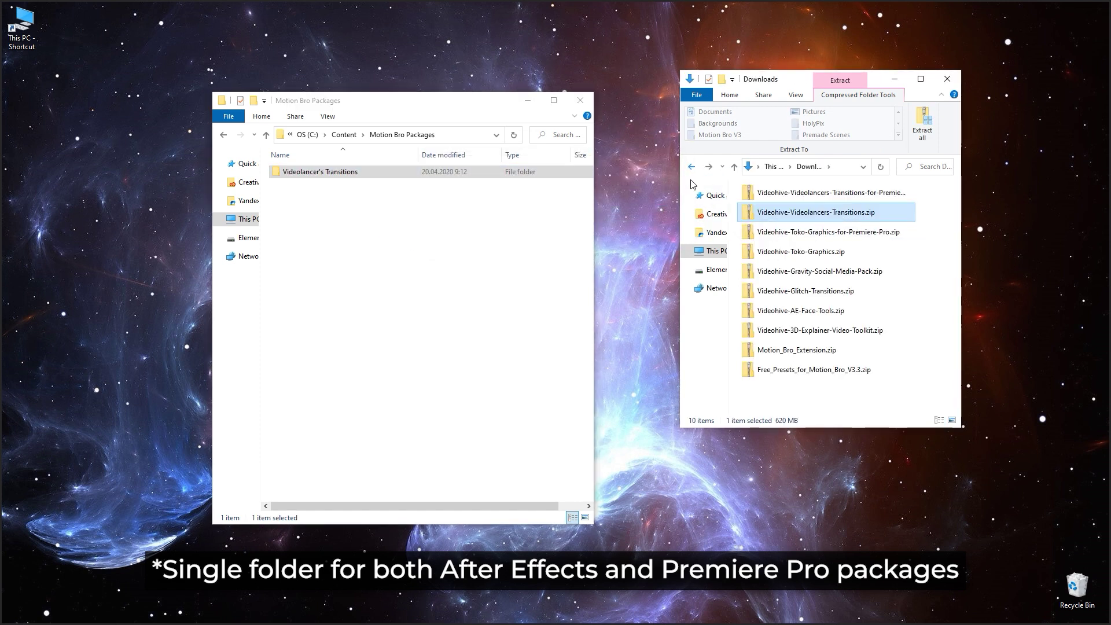
double_click(775, 307)
click(766, 209)
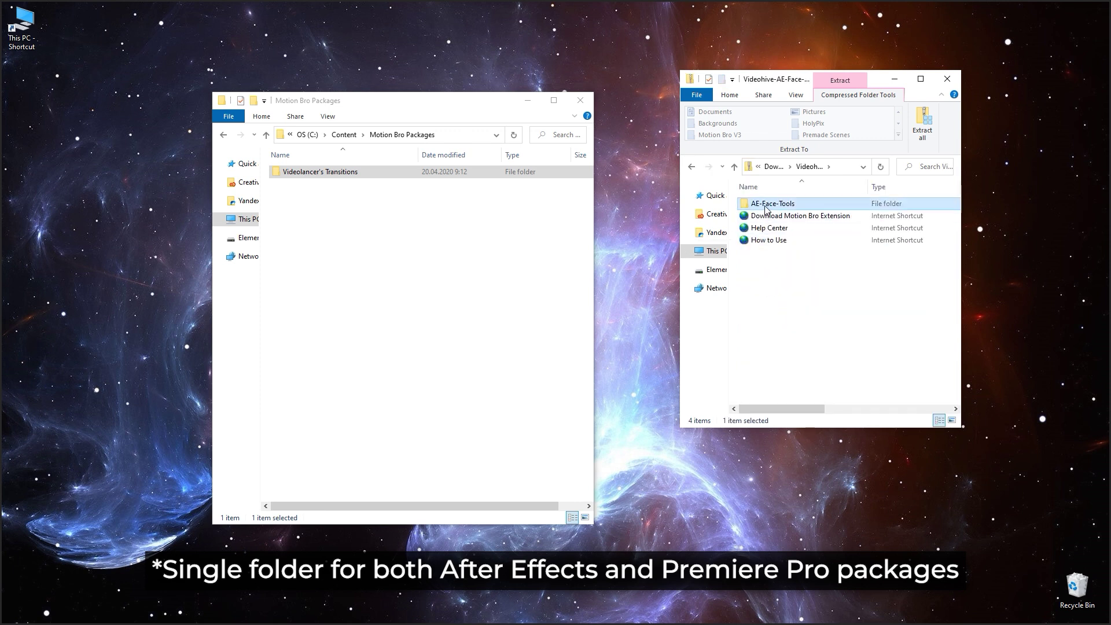
click(370, 232)
key(ctrl+v)
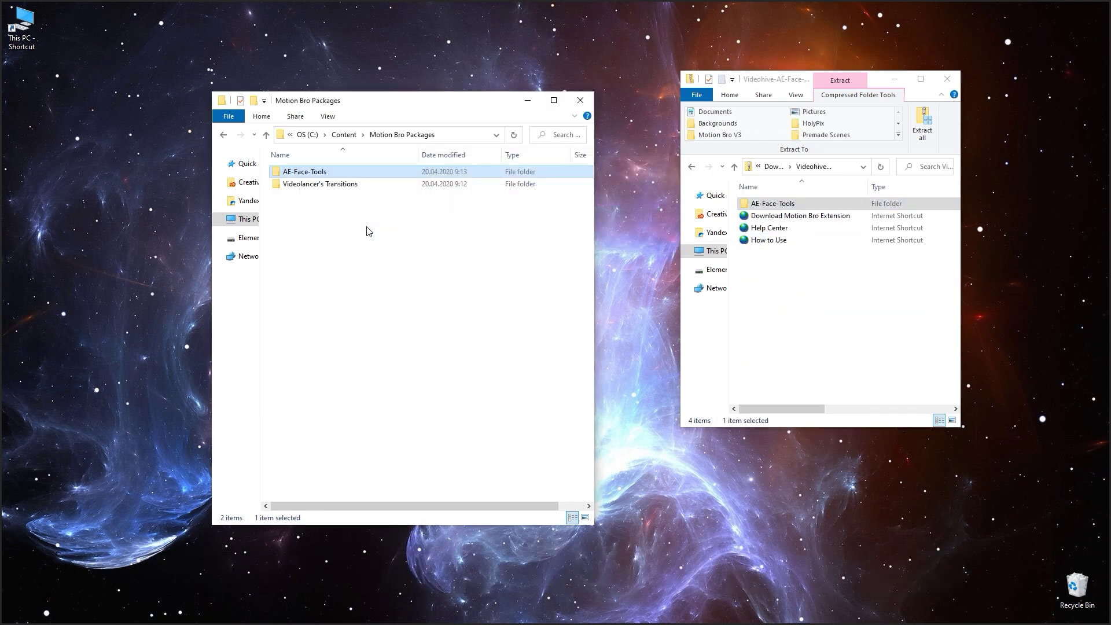
click(691, 167)
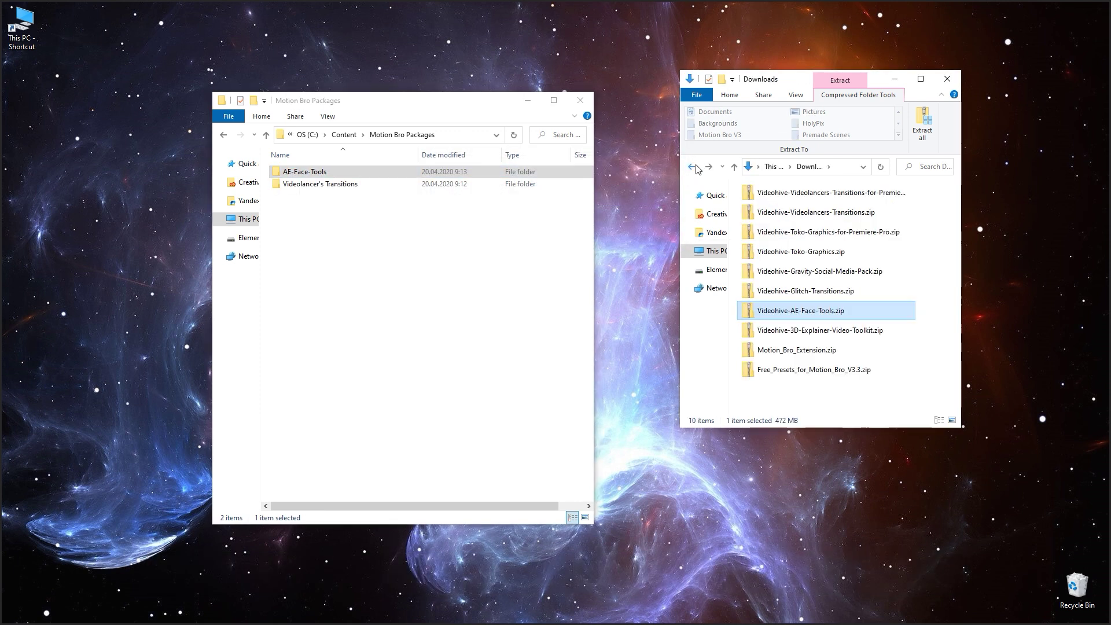
double_click(785, 271)
drag(770, 203, 419, 253)
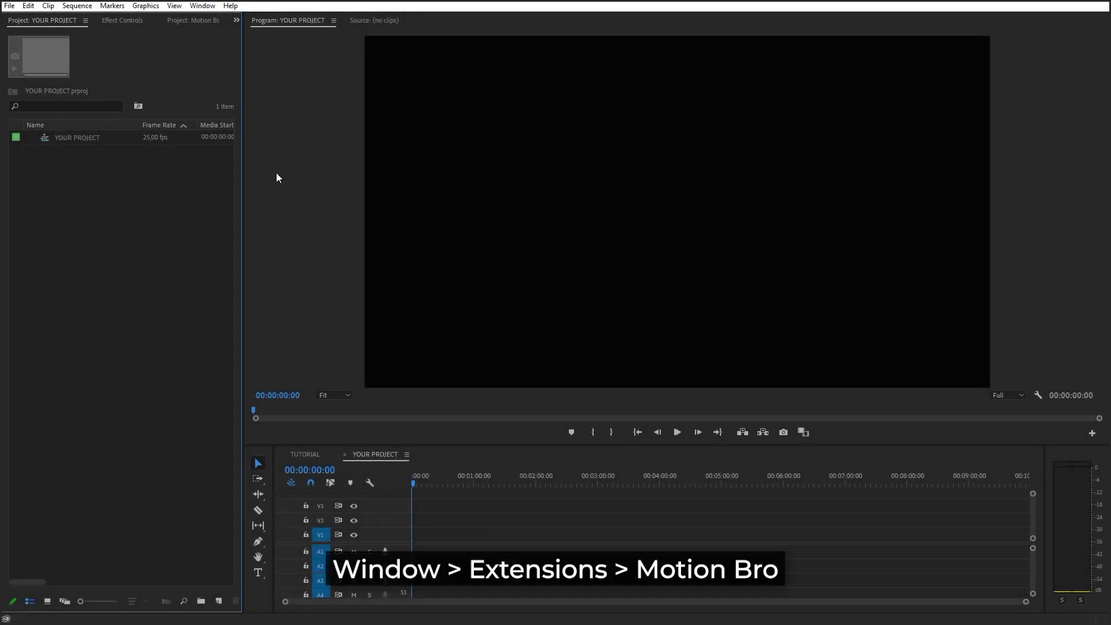
Launch Motion Bro v3.1 from Window > Extensions and browse its picker into Motion Bro Packages.
click(202, 6)
mouse_move(230, 50)
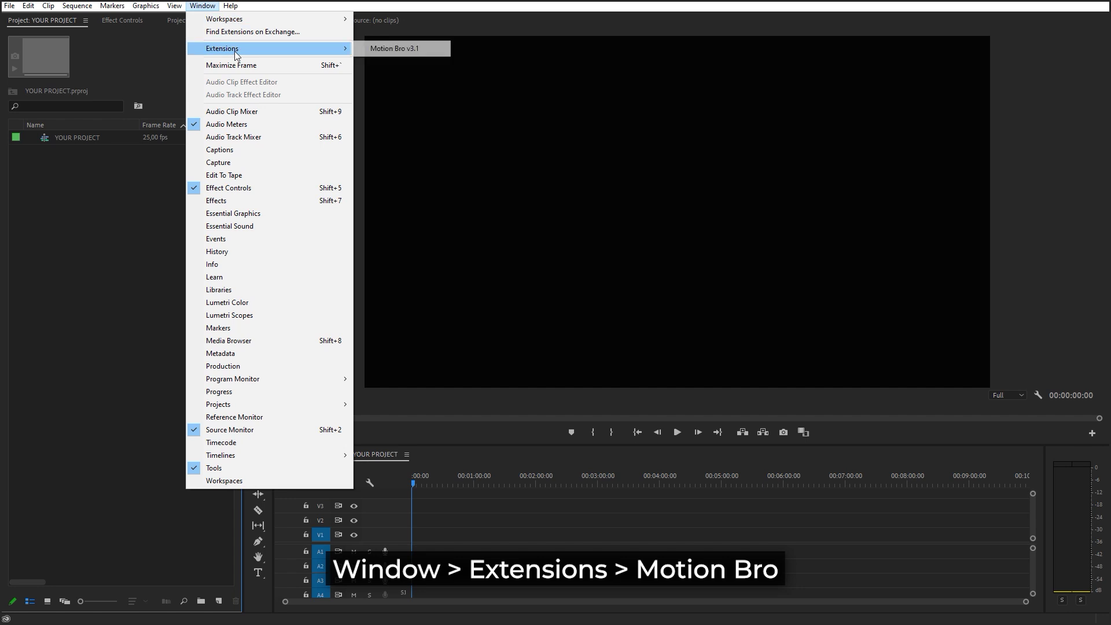
click(377, 49)
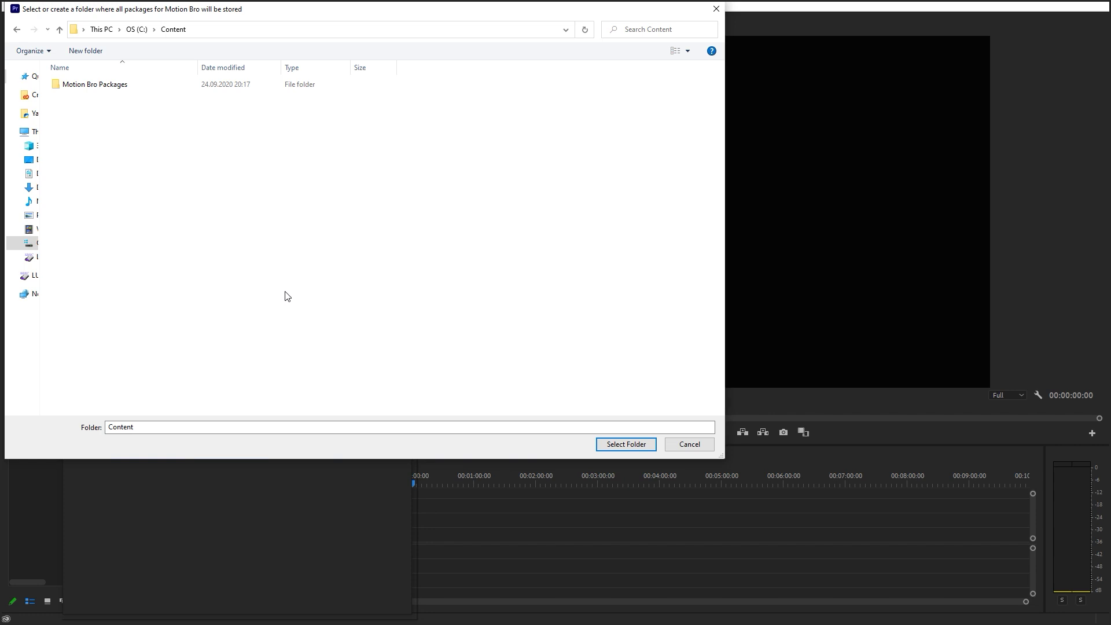
double_click(112, 90)
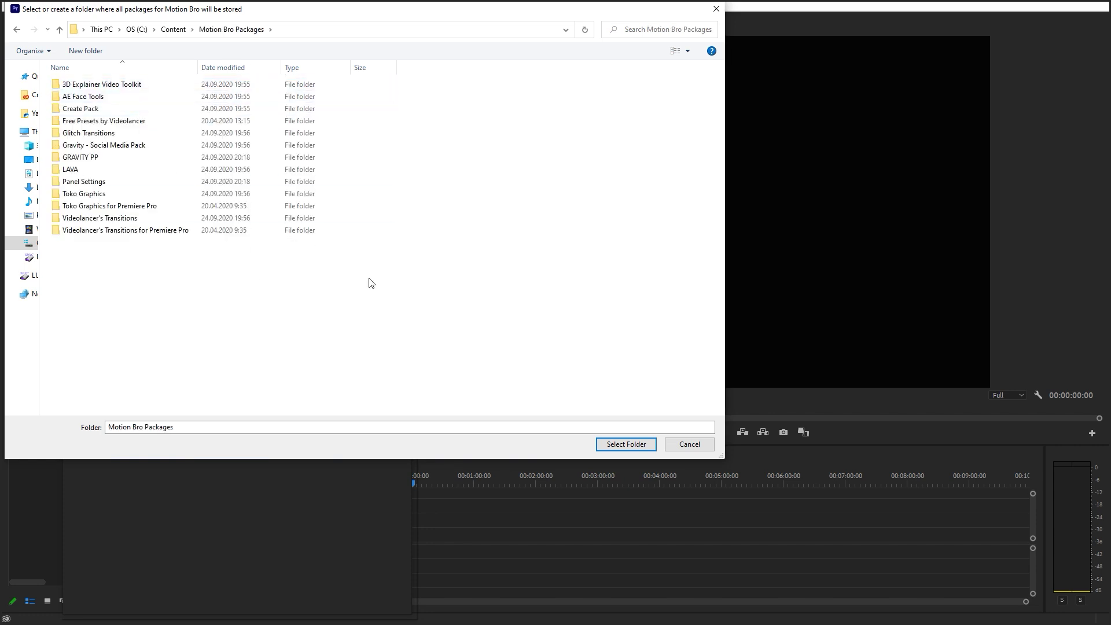
Set Motion Bro Packages as the packages folder and copy the Gravity purchase code from the email.
click(623, 445)
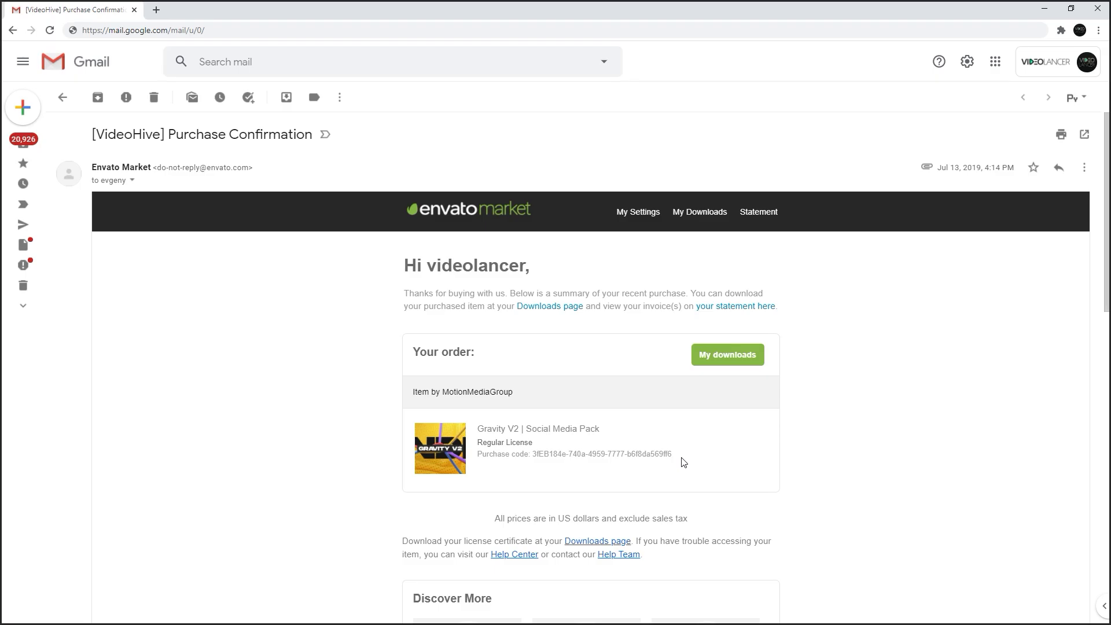
drag(682, 461, 535, 457)
key(ctrl+c)
right_click(572, 457)
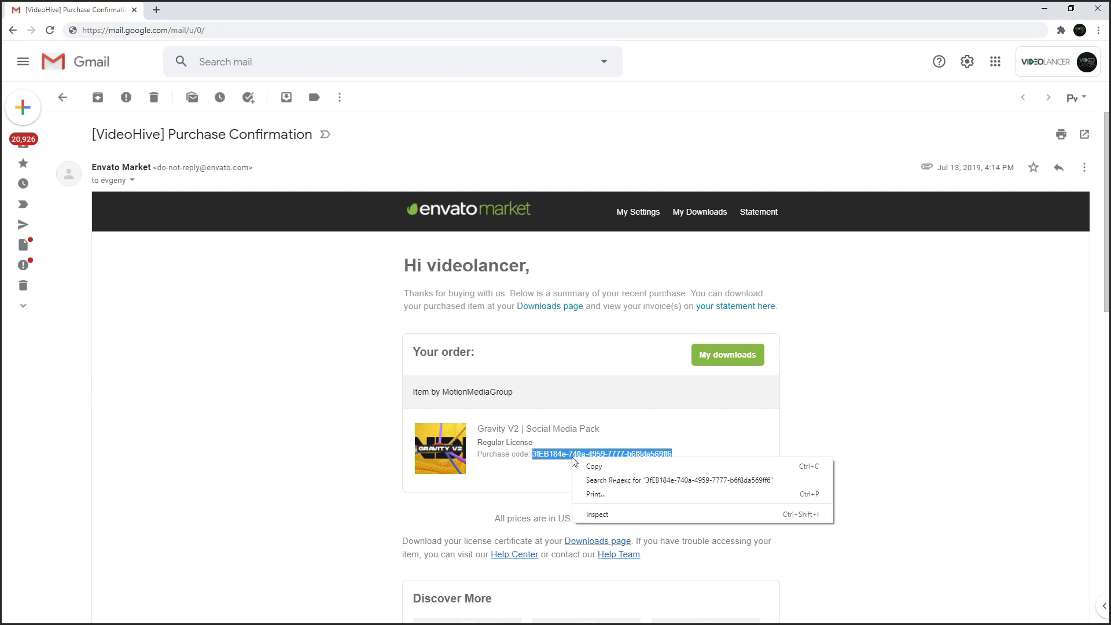
Paste the purchase code into Motion Bro and dock its panel on the right.
right_click(252, 342)
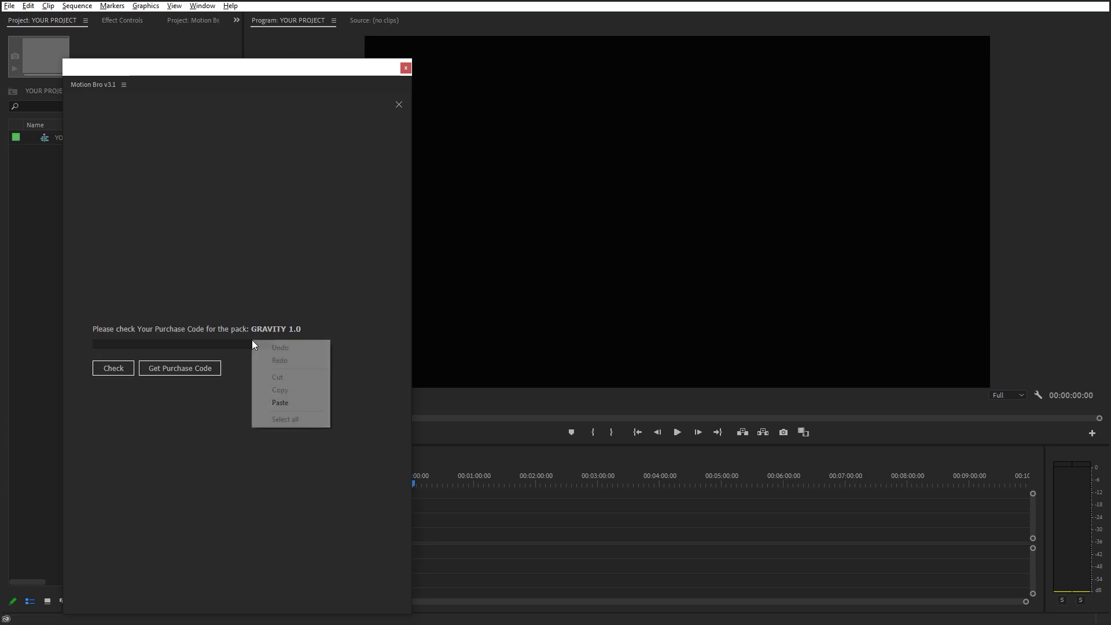
click(291, 404)
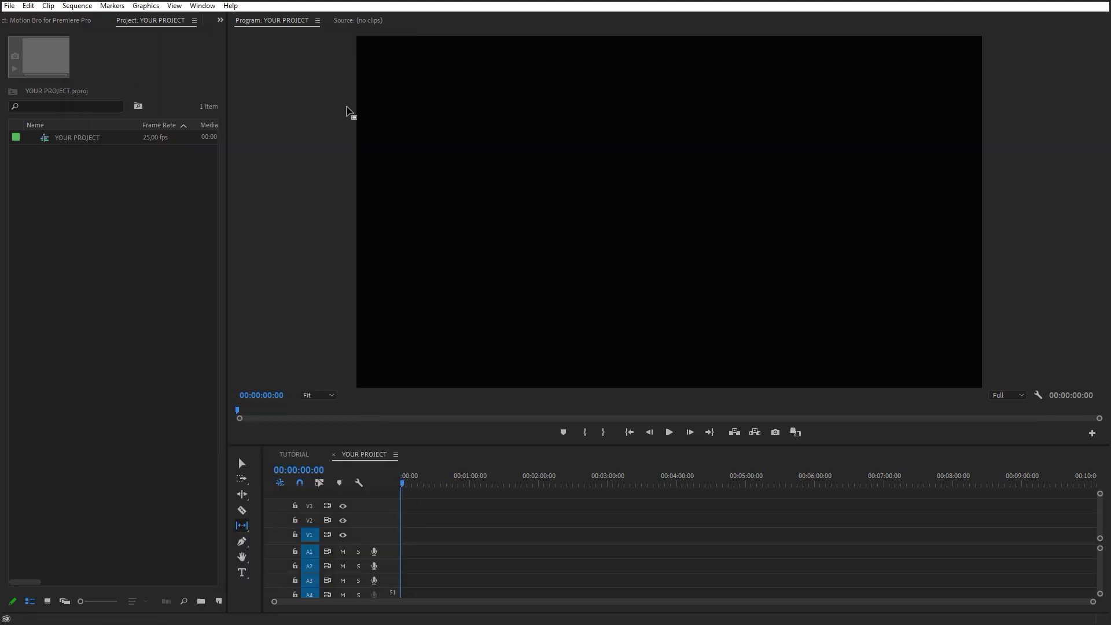
drag(347, 111, 1102, 157)
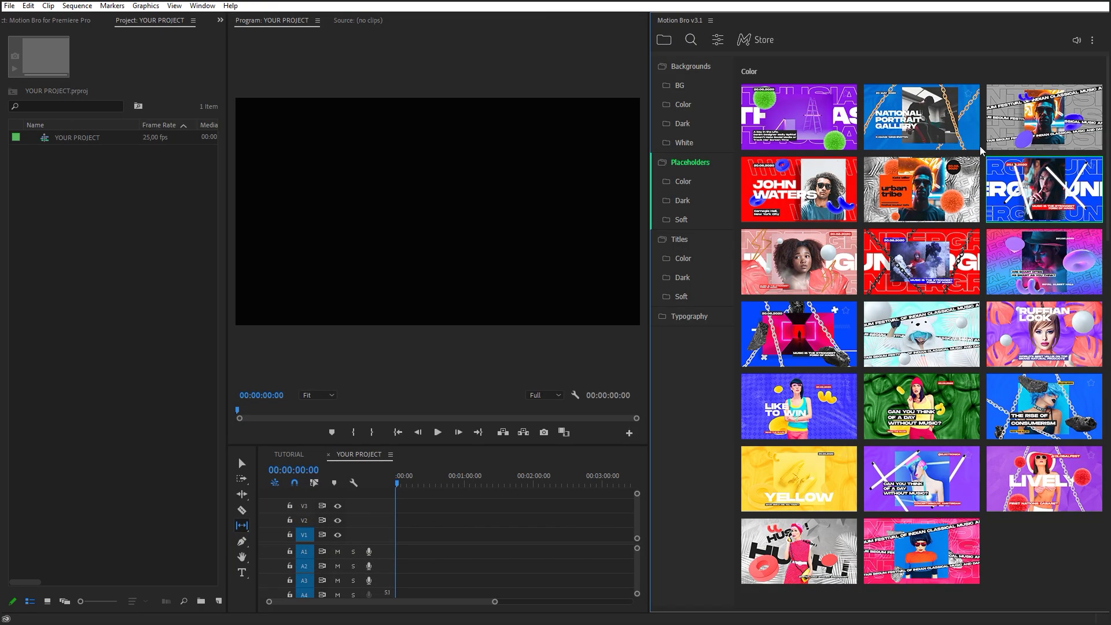
Open the 1850 Elements package and browse to its Typography title presets.
click(664, 40)
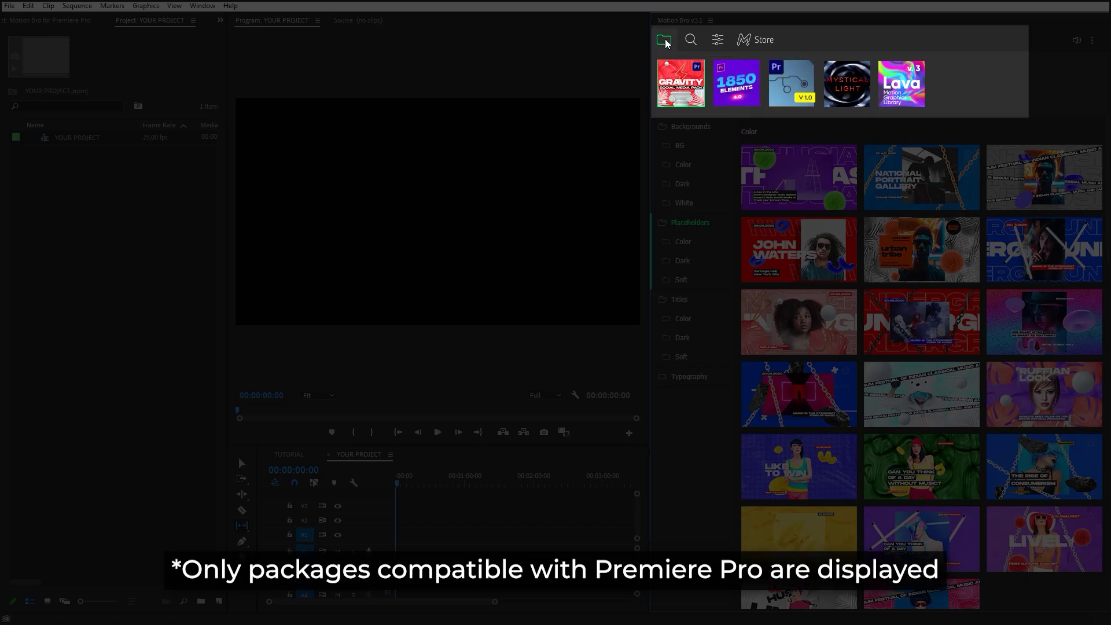
click(739, 86)
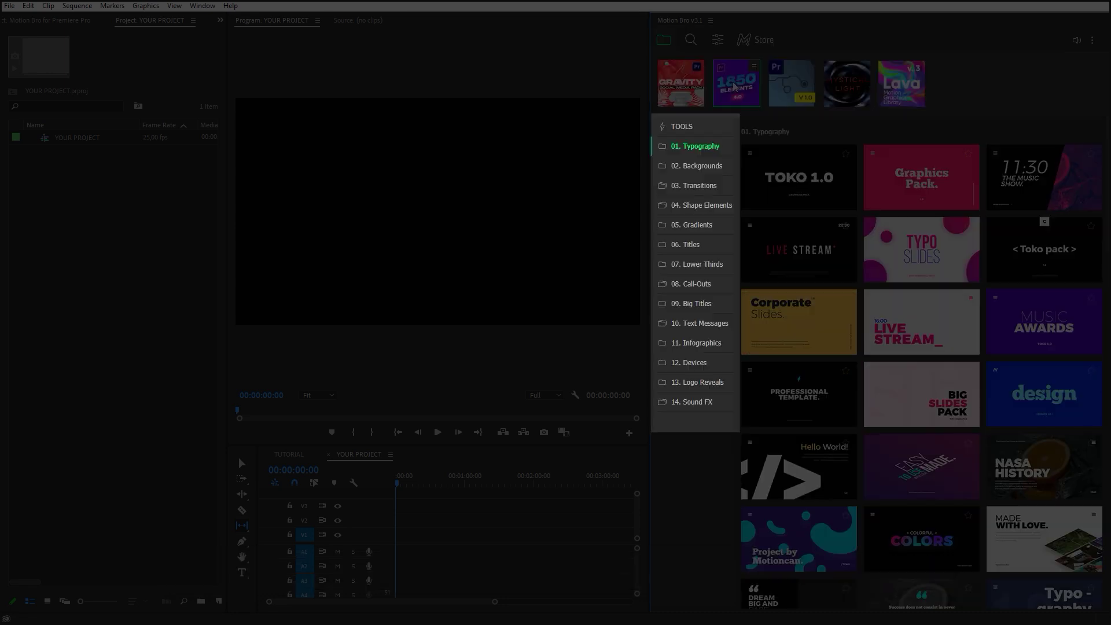
click(697, 206)
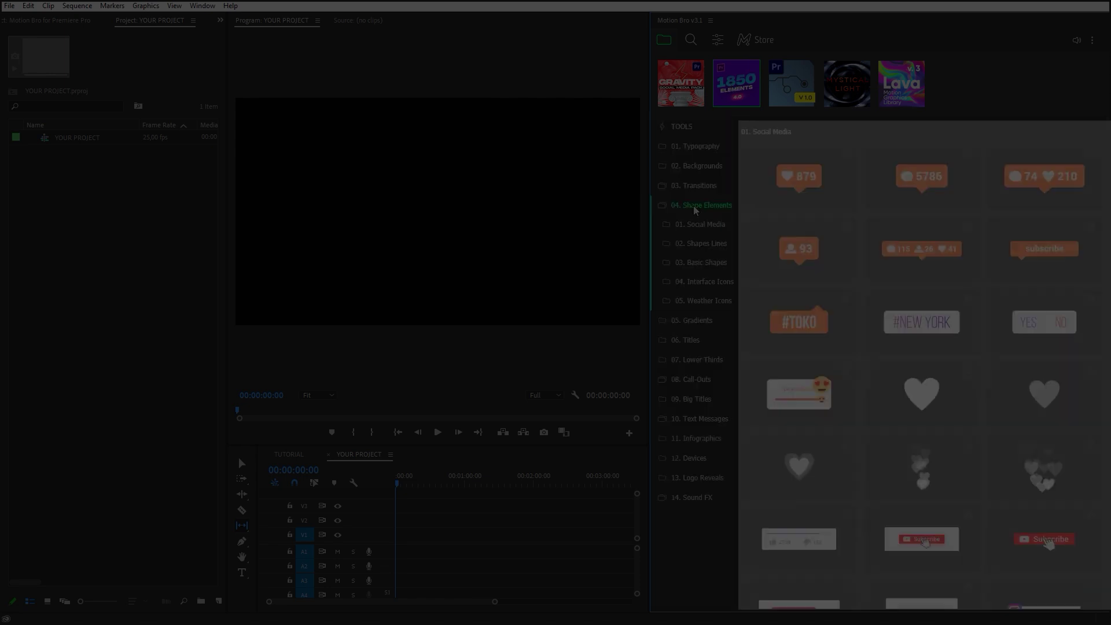
click(697, 321)
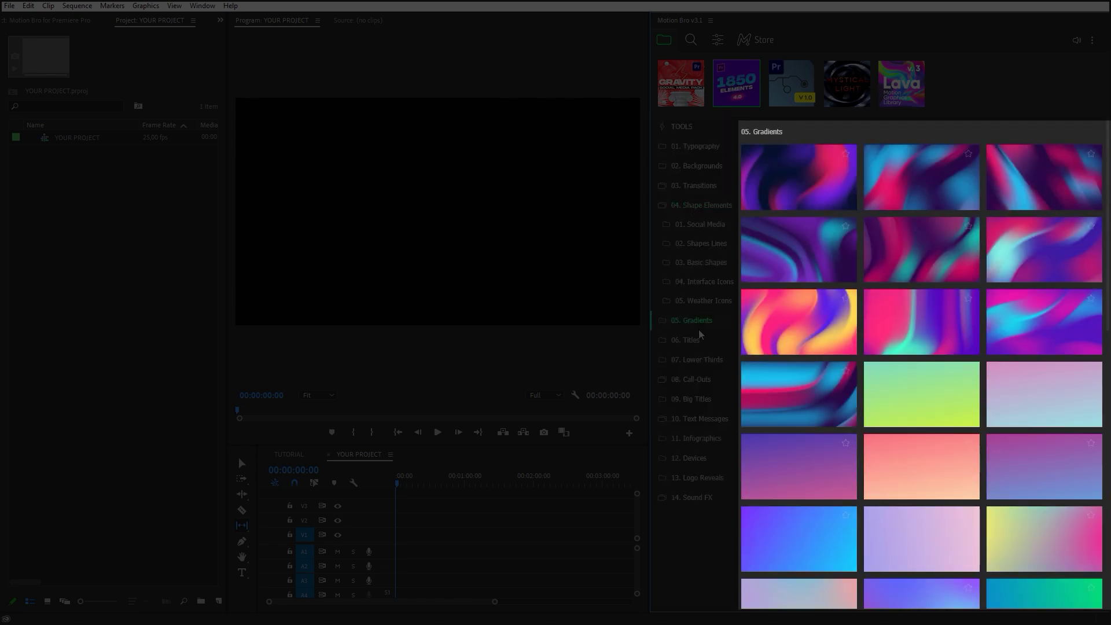
click(697, 379)
click(703, 148)
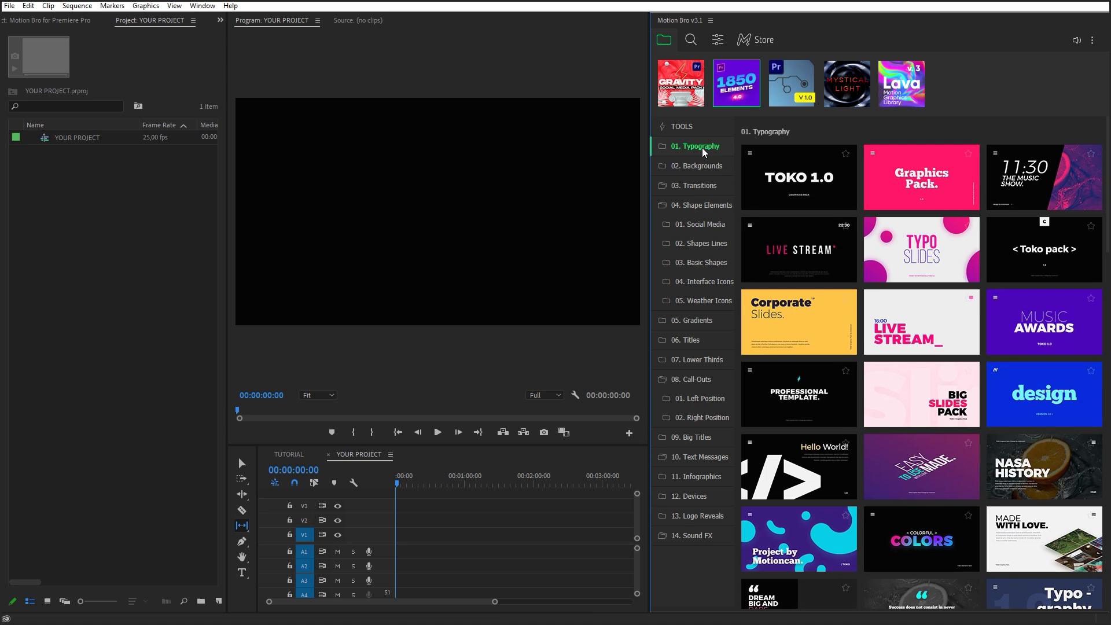
In Motion Bro settings, turn off the large preview and enable GIF Preview Mode.
click(721, 42)
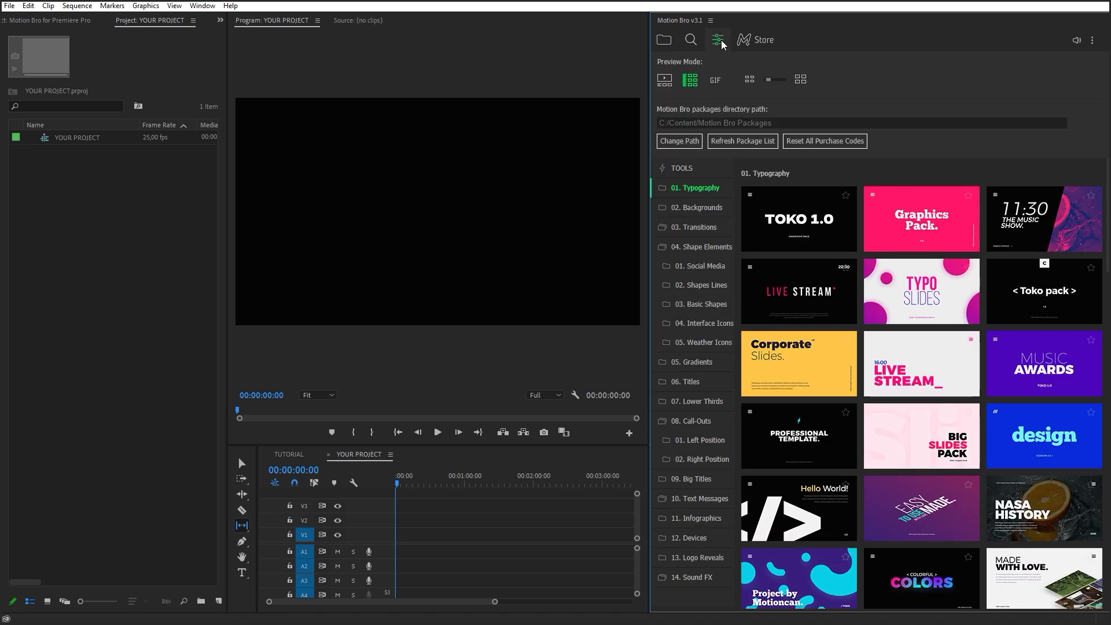
click(666, 78)
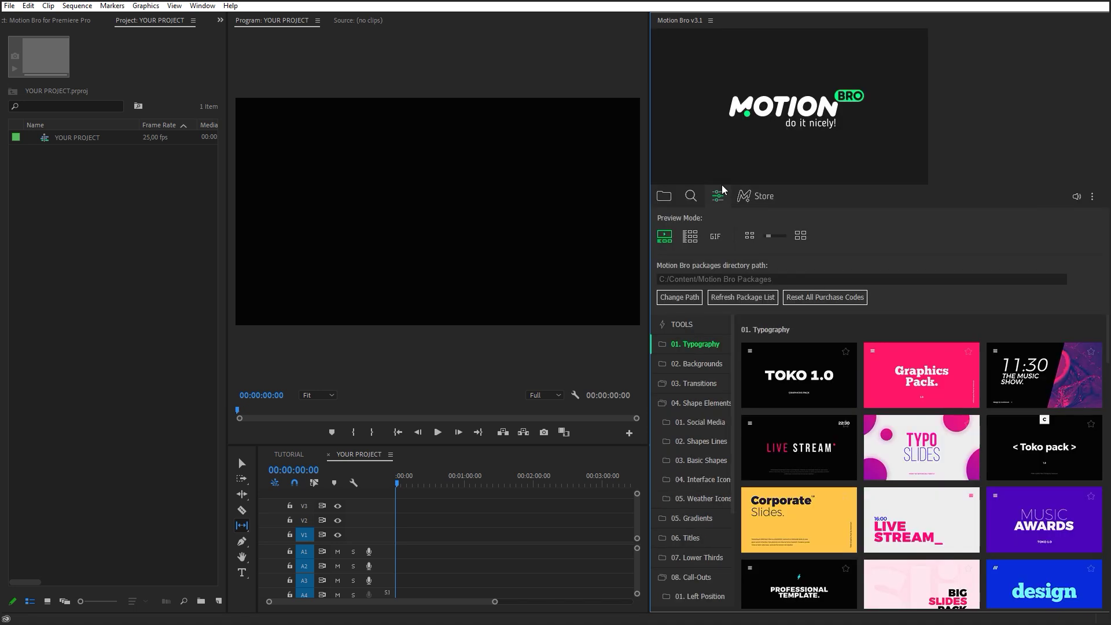
mouse_move(891, 373)
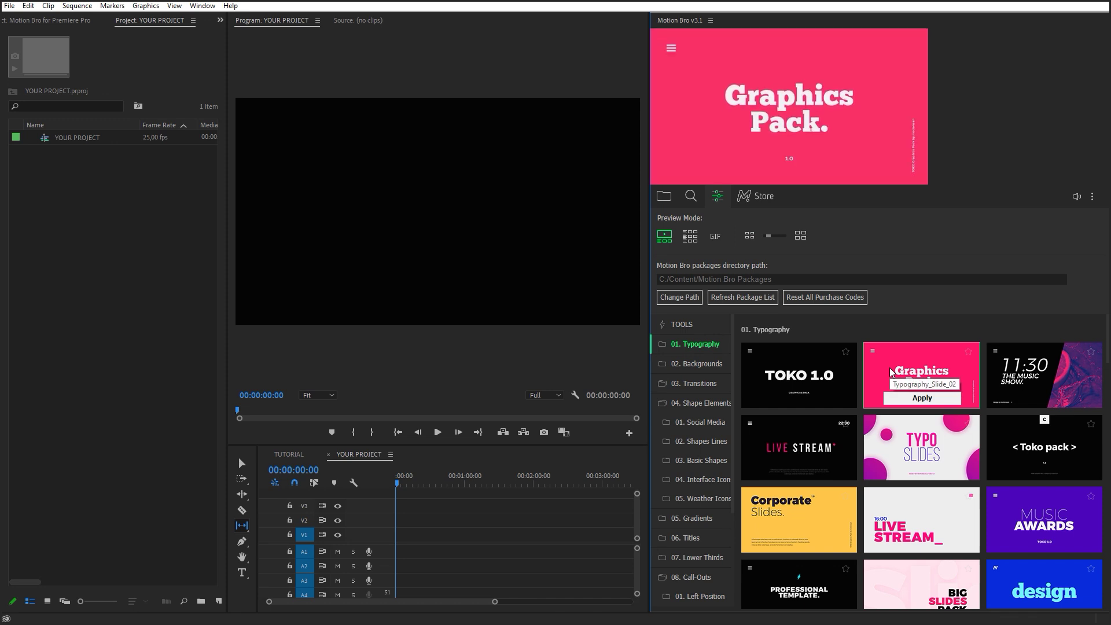
click(692, 237)
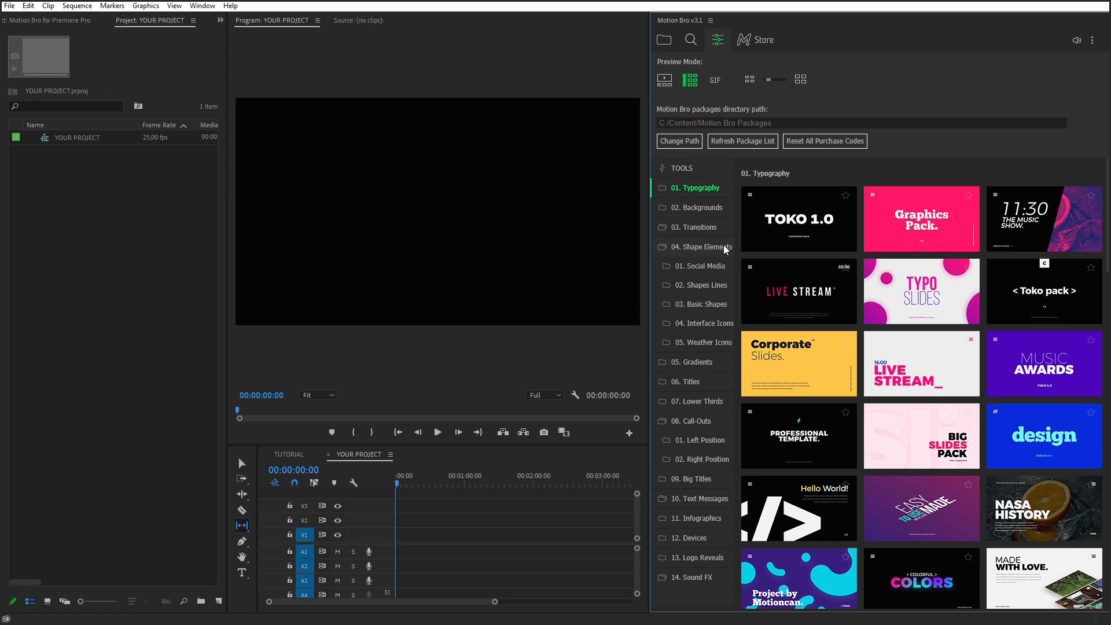
mouse_move(816, 235)
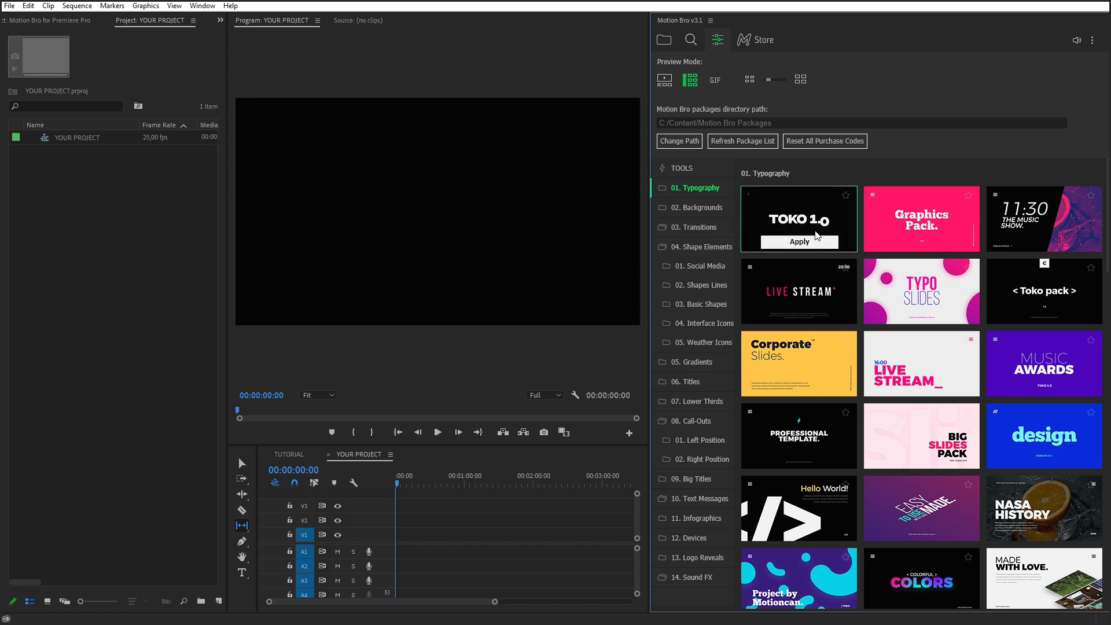
mouse_move(817, 284)
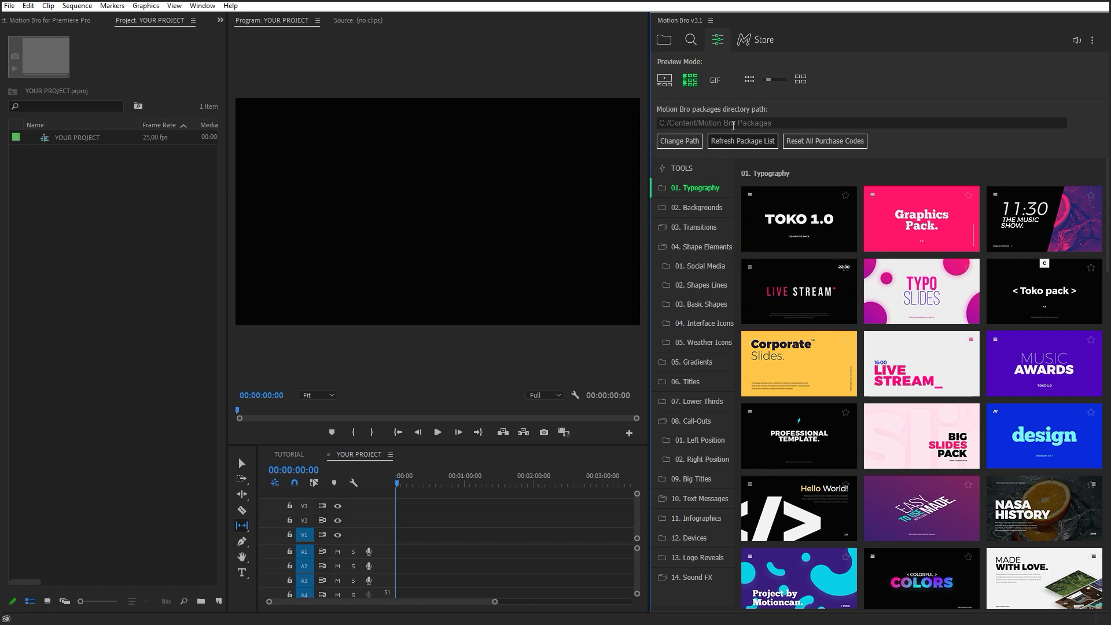
click(719, 82)
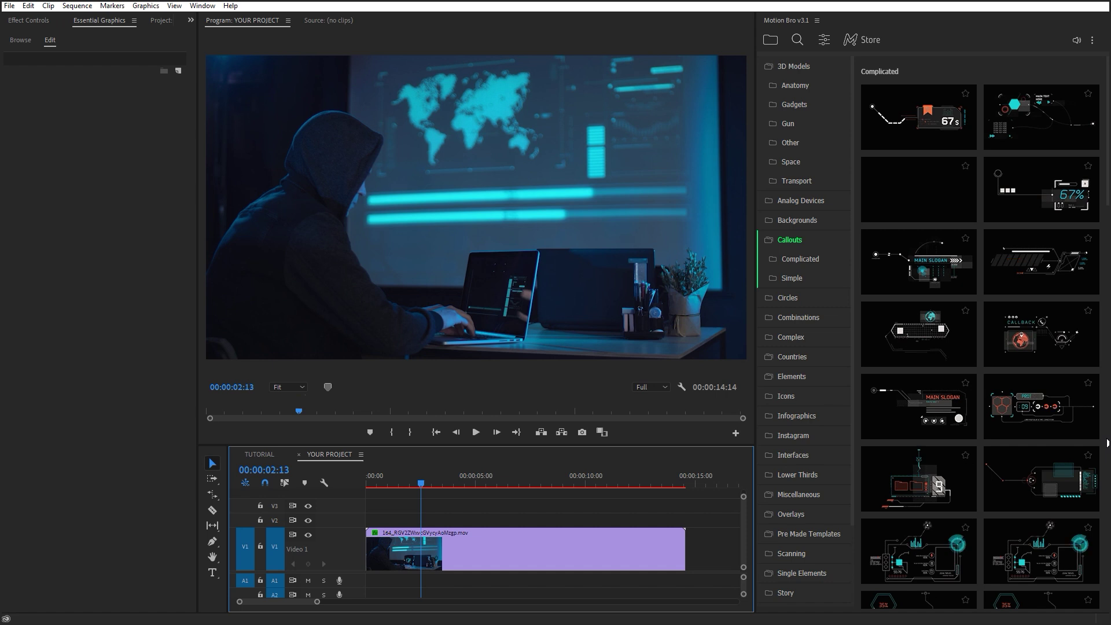
Apply the ATTENTION callout preset to the sequence.
mouse_move(1040, 311)
click(1035, 285)
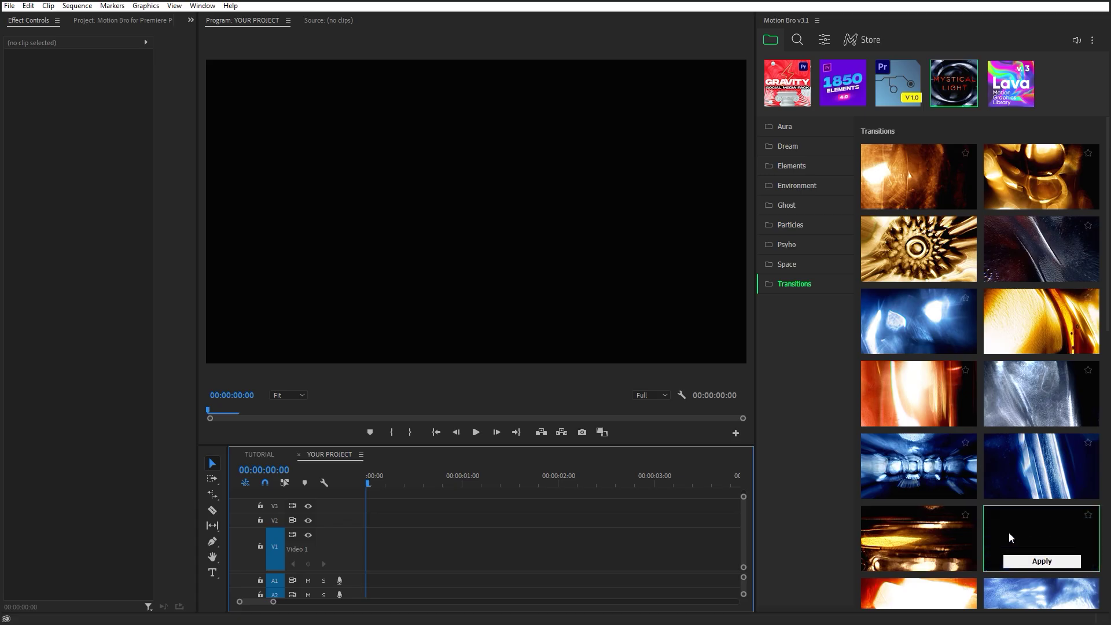
Add the fiery L08T.mp4 transition at the sequence start, then switch to the 1850 Elements pack.
mouse_move(955, 544)
click(919, 561)
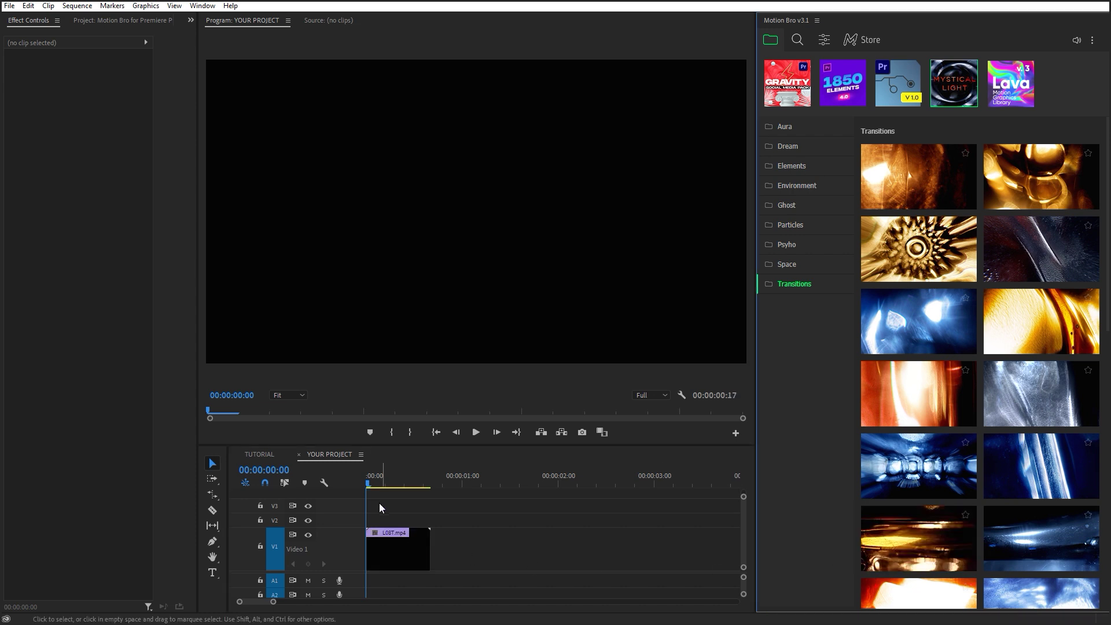
drag(363, 481, 408, 483)
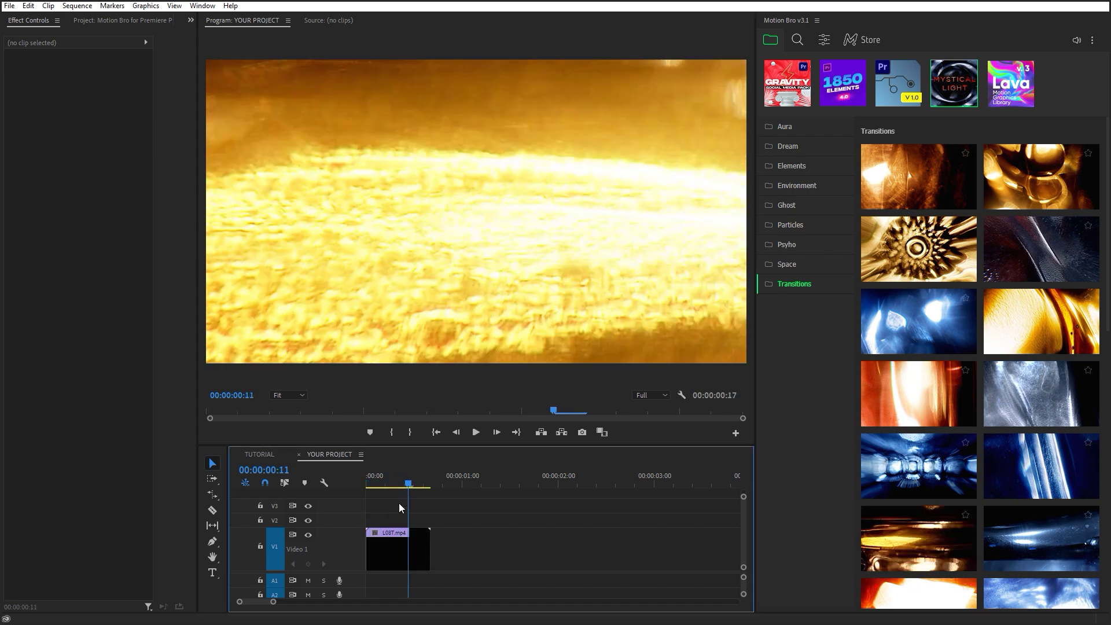
click(386, 544)
click(842, 82)
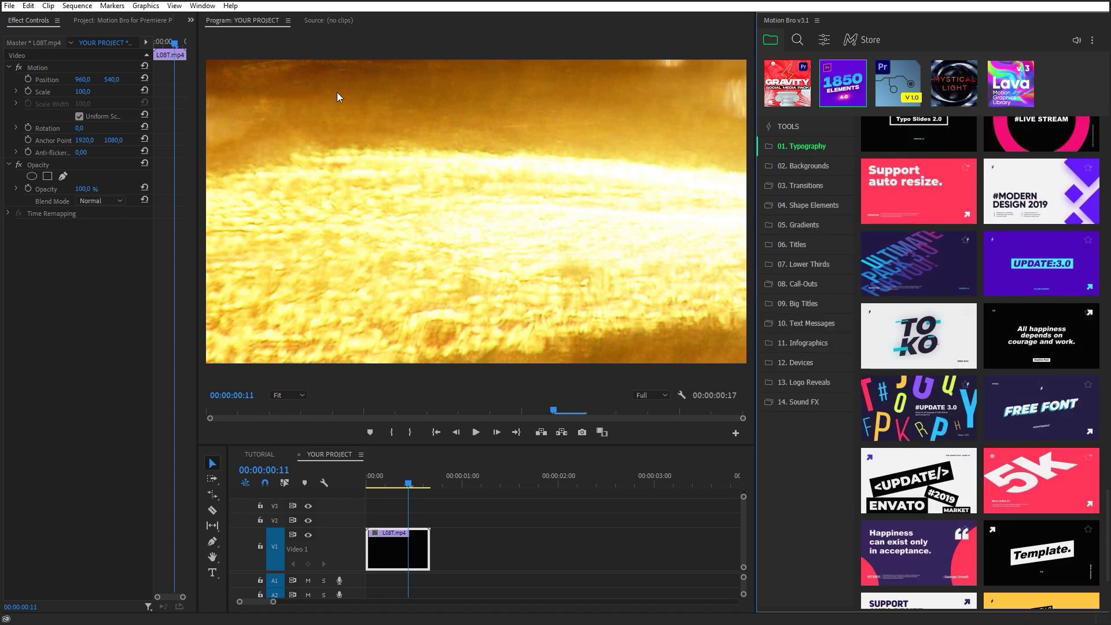
Open Essential Graphics in Edit view and dock it beside Effect Controls.
click(206, 7)
click(249, 218)
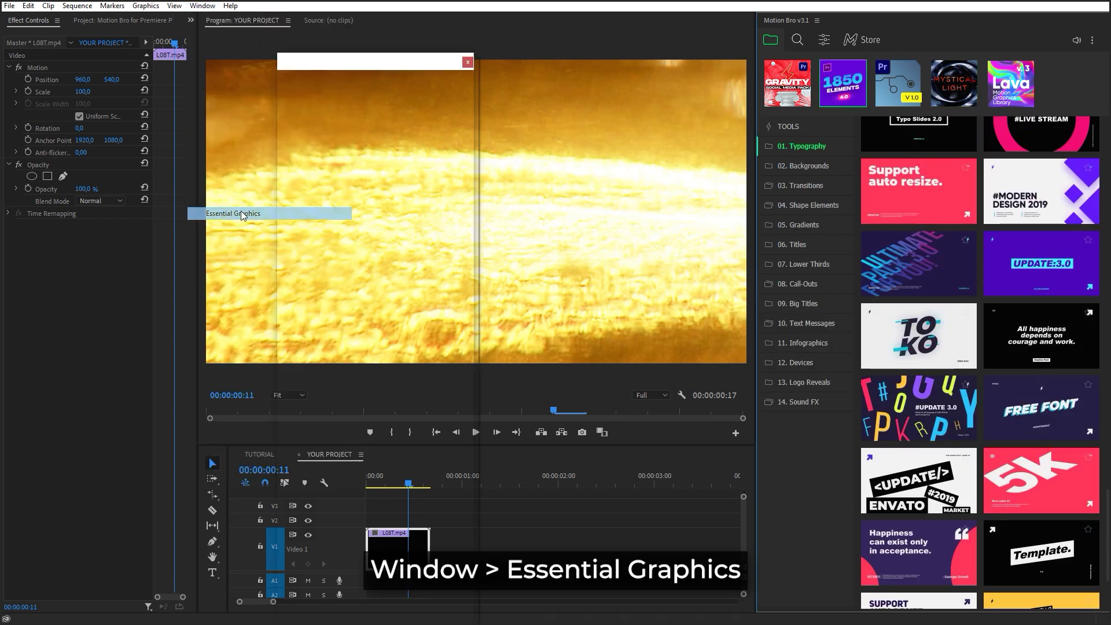
click(326, 101)
drag(313, 81, 141, 26)
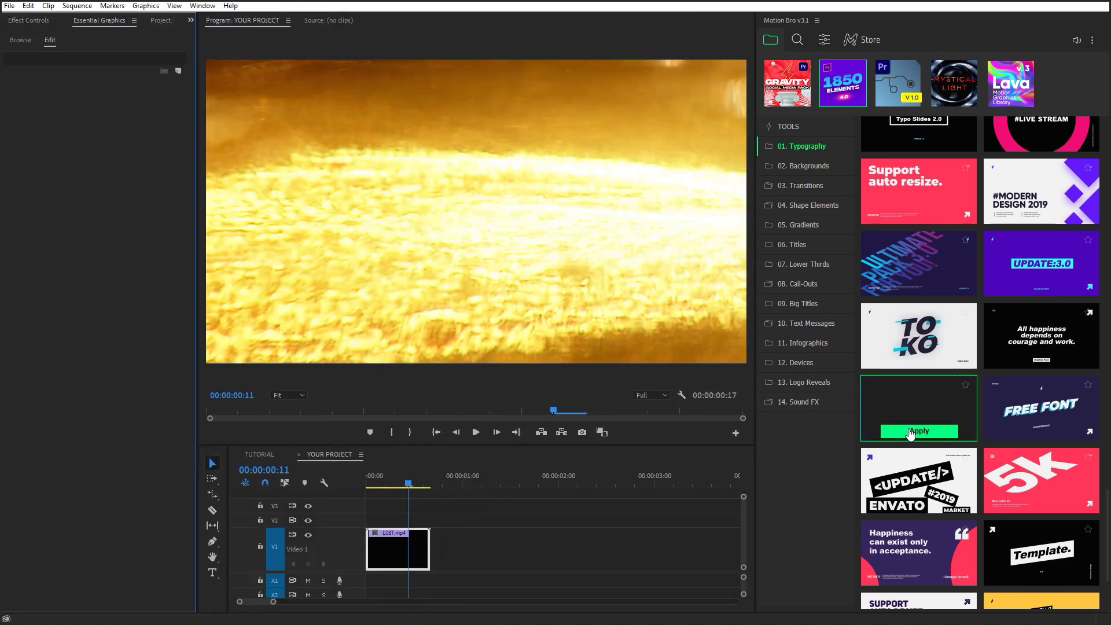
Apply the '#UPDATE 3.0' letters title, scrub to 3:15 and select its V2 clip.
click(894, 437)
drag(566, 481, 711, 485)
click(680, 519)
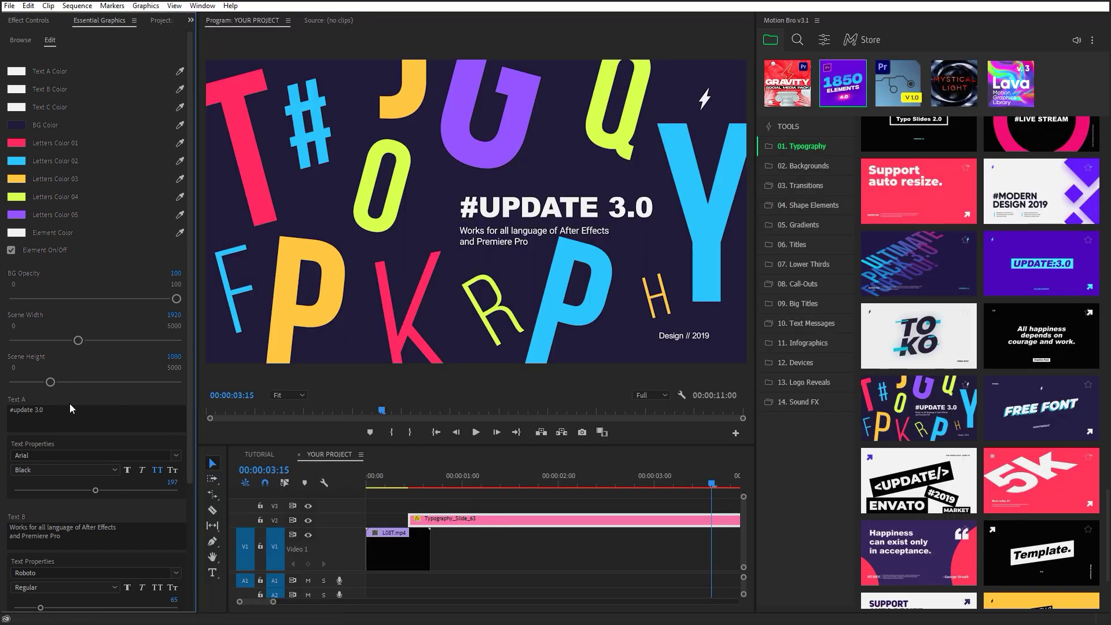
Replace the main title text with SUBSCRIBE!
click(69, 411)
key(ctrl+a)
text(S)
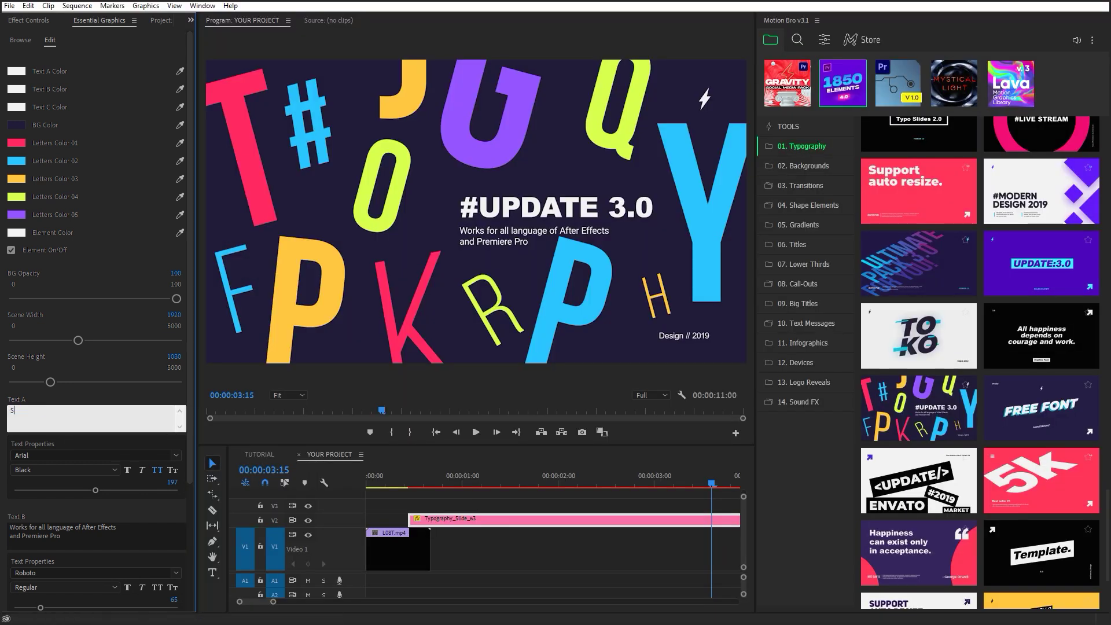
Set the title to Bebas Neue Bold at size 345 and recolour the letters cyan (4AFFE3).
click(91, 455)
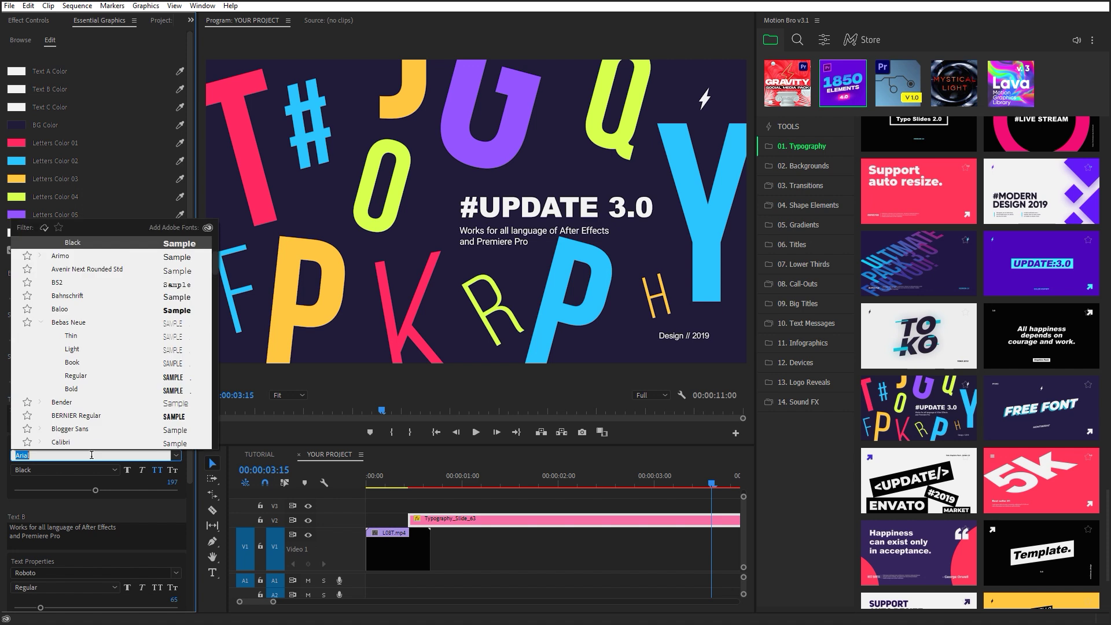
click(86, 394)
drag(95, 490, 156, 490)
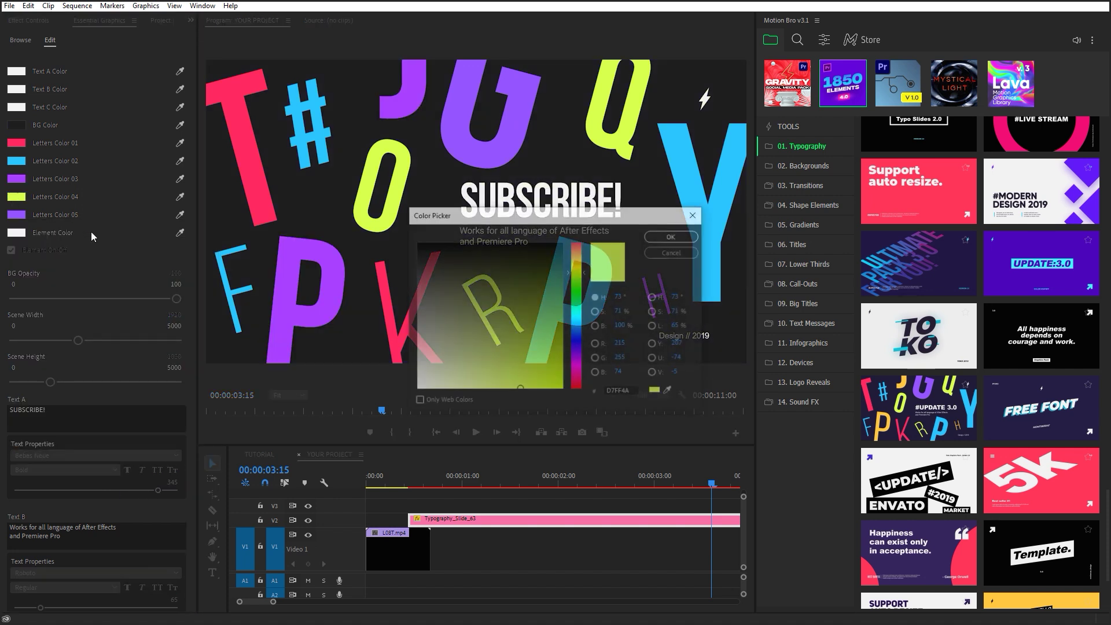
drag(577, 311, 582, 315)
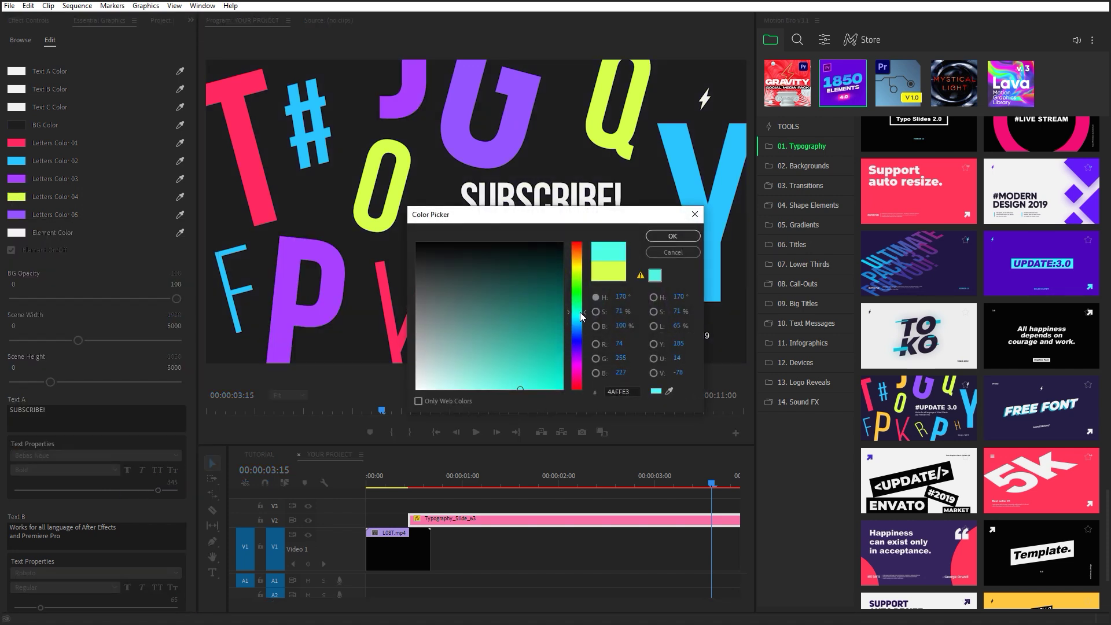
click(674, 236)
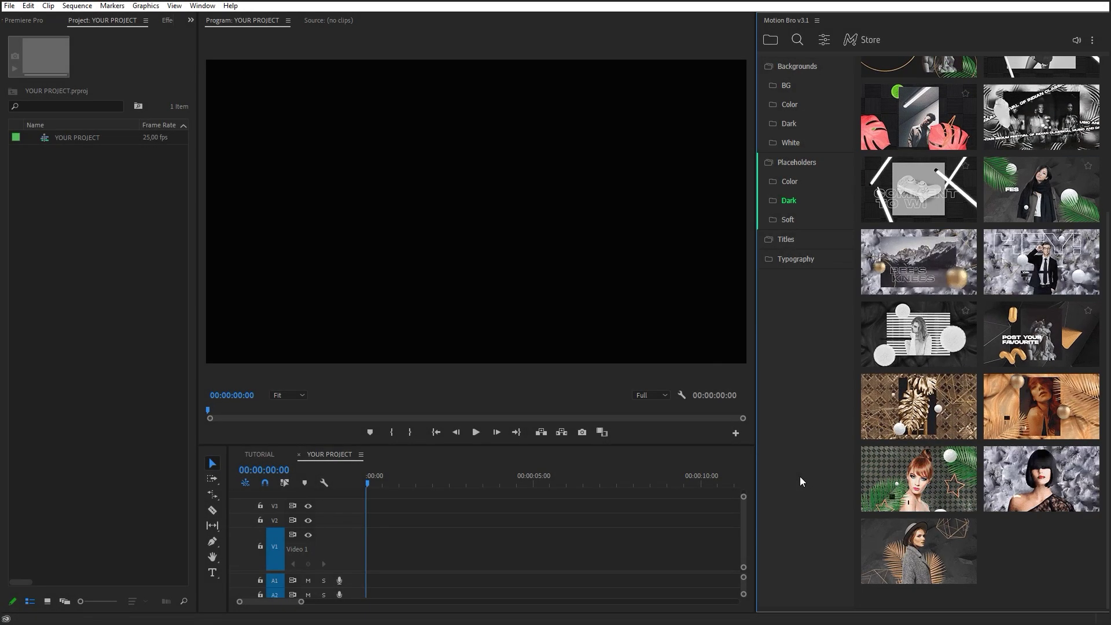
Apply the Dark 14 Post Your Favourite Photo template, preview it near four seconds, and open its V1 nested sequence.
click(1018, 360)
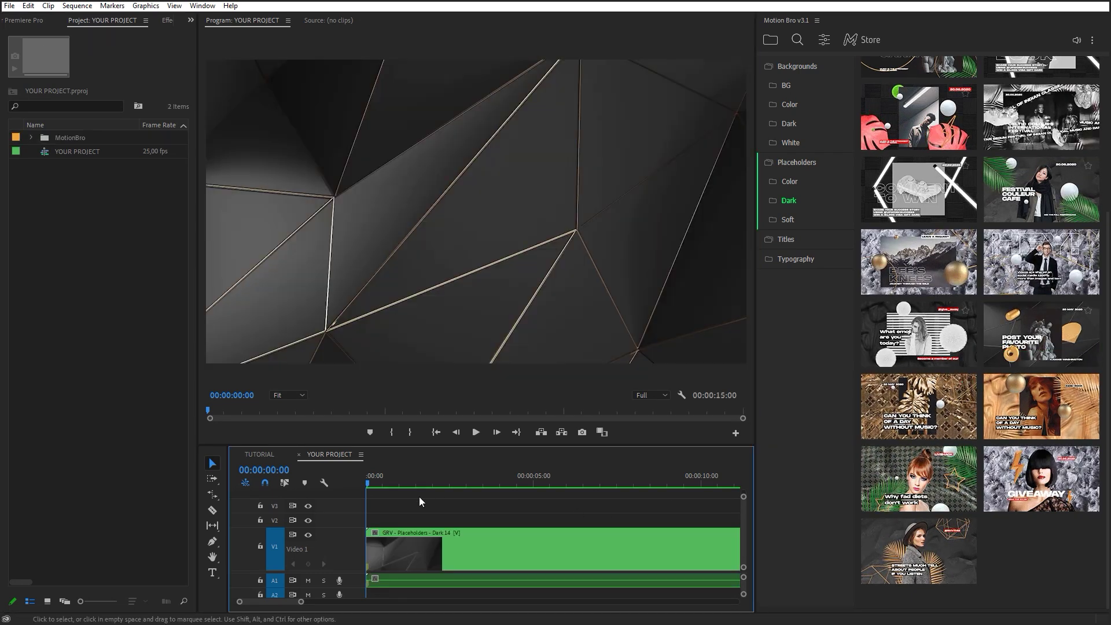
drag(369, 482, 509, 474)
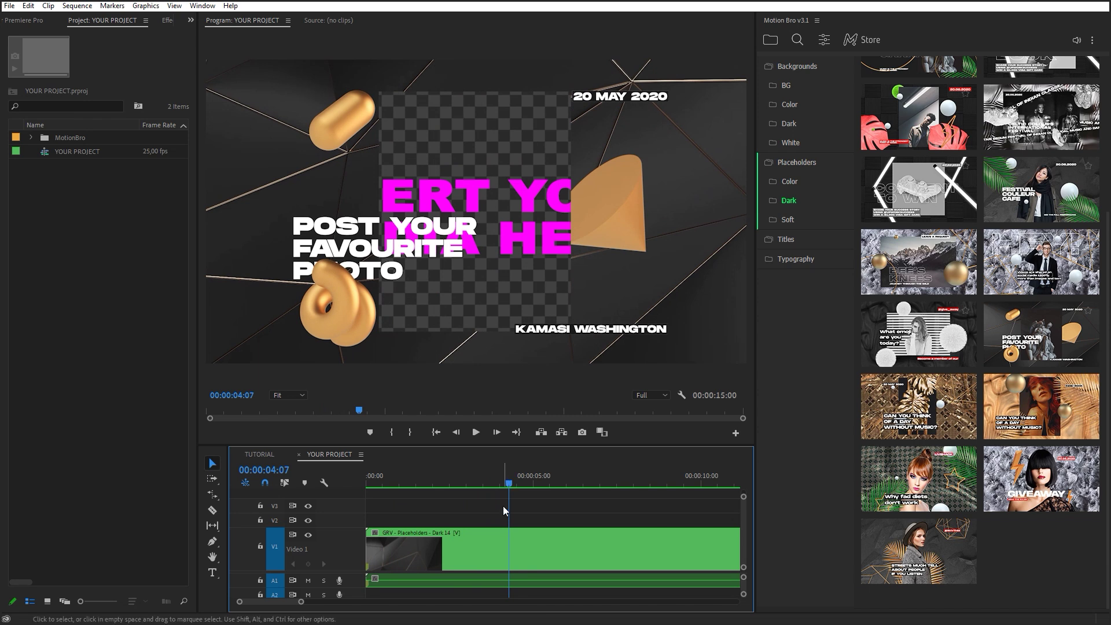
double_click(493, 547)
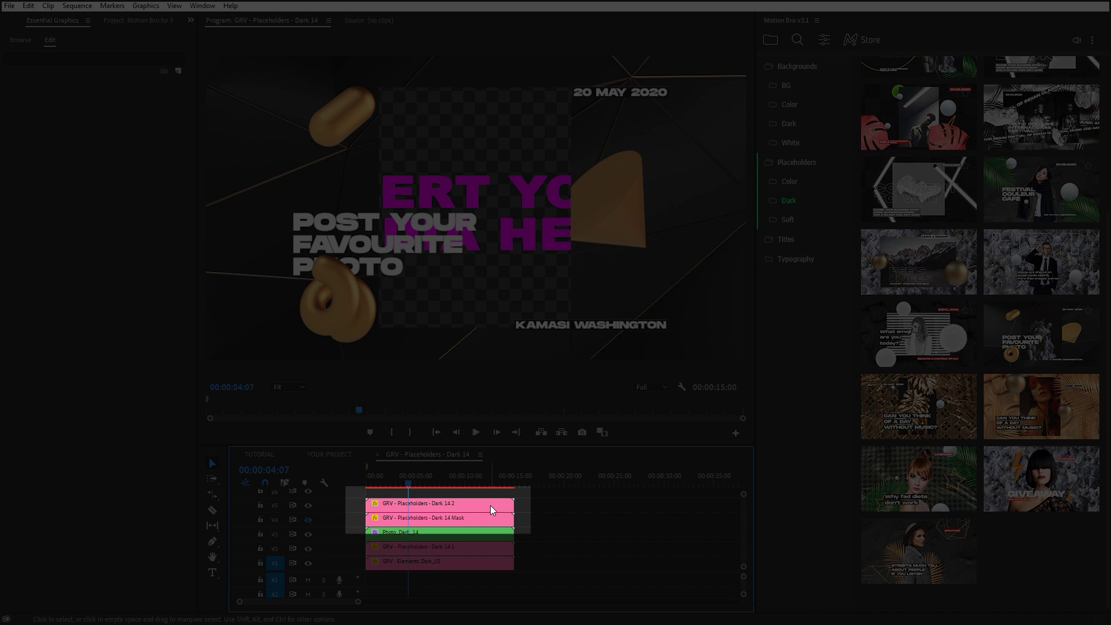
Open the Photo_Dark_14 sequence and delete the Insert_Text.jpg sample image.
click(491, 510)
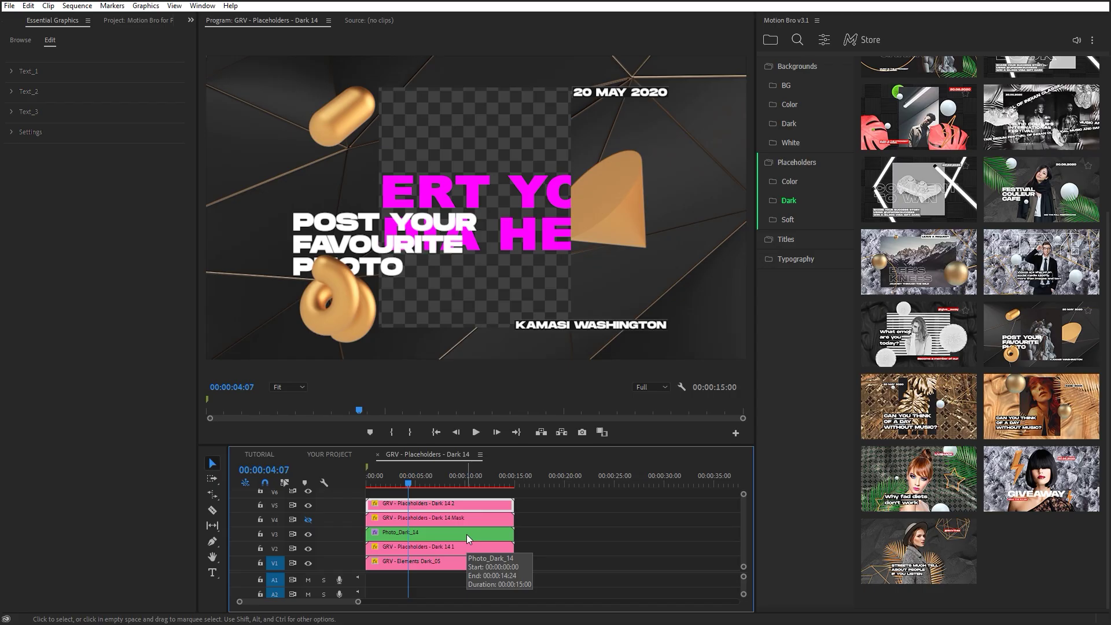
double_click(466, 533)
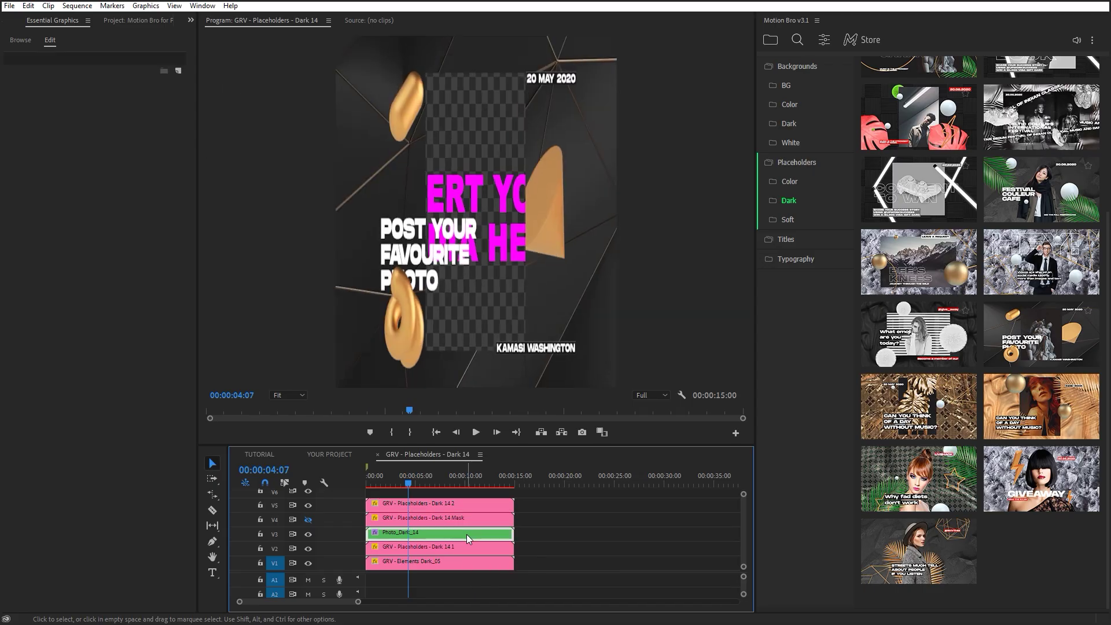
key(Delete)
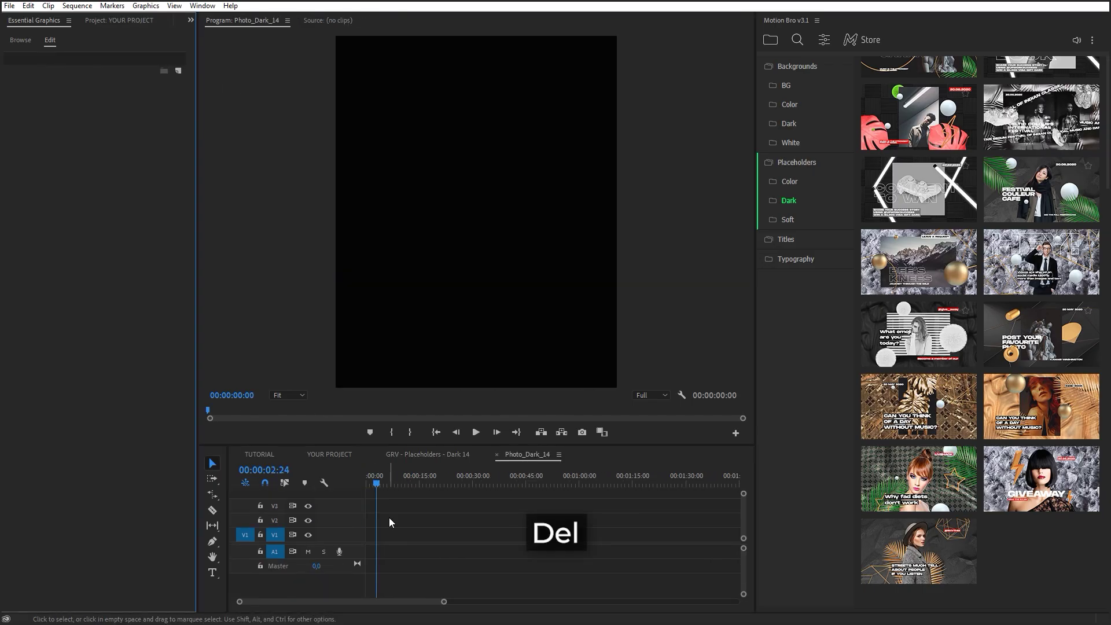
Place the girl-drinks-tea clip from the Project panel onto V1 so it fills the photo frame.
click(129, 20)
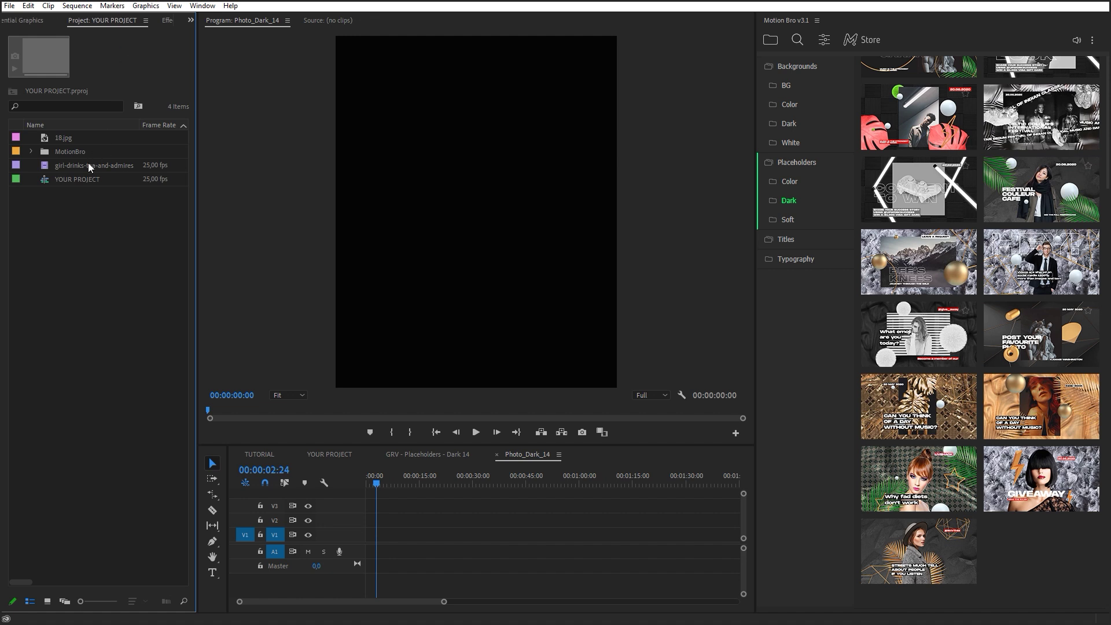
drag(89, 167, 344, 499)
drag(361, 542, 384, 536)
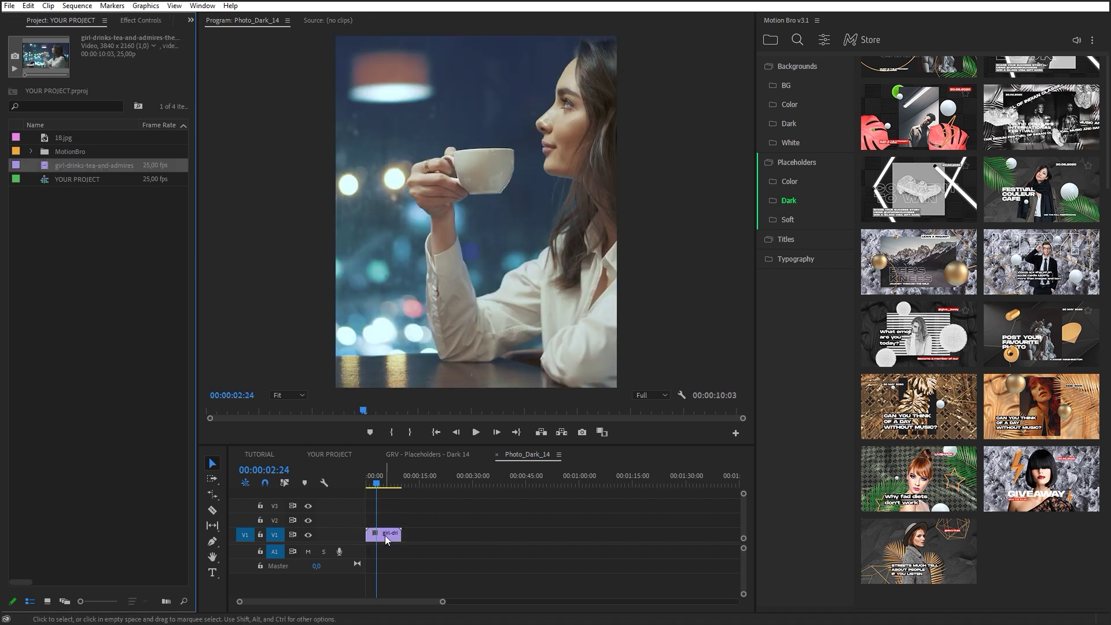
click(117, 20)
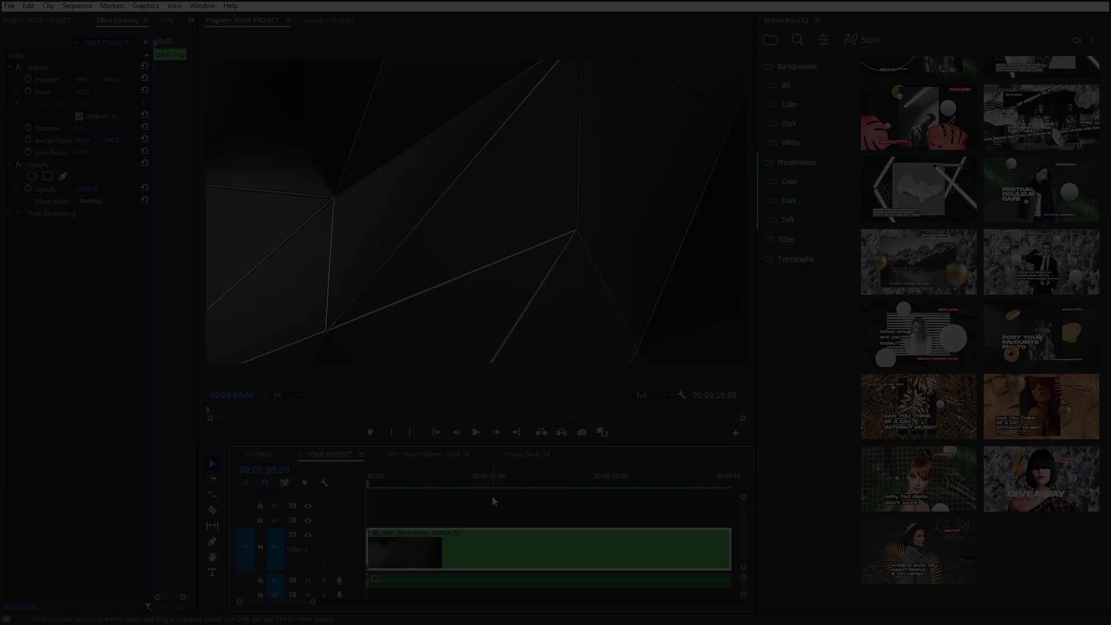
key(space)
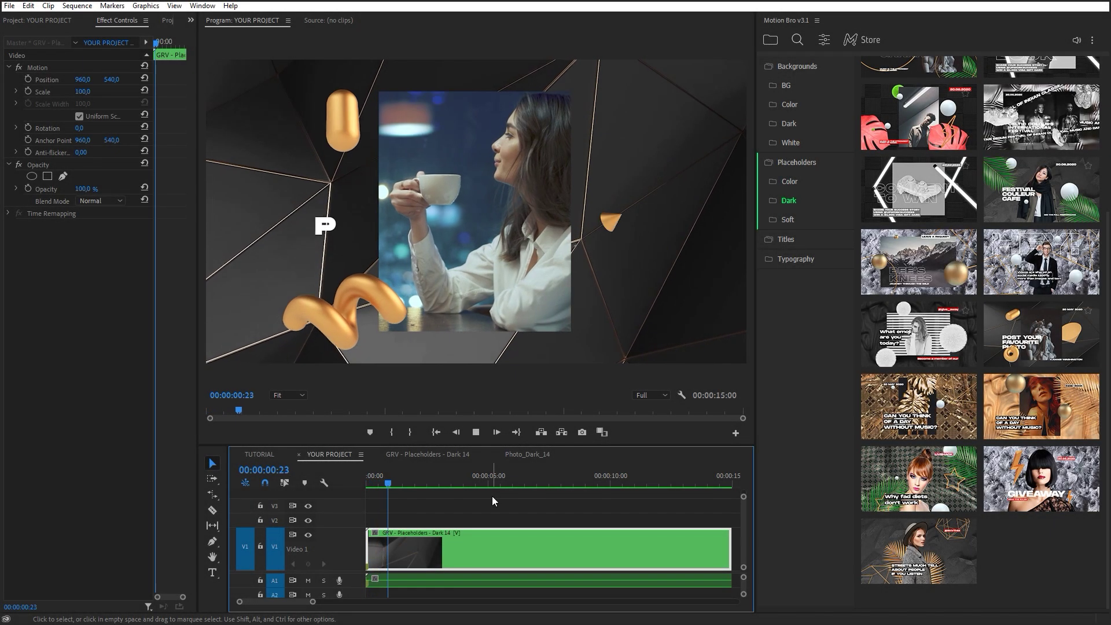